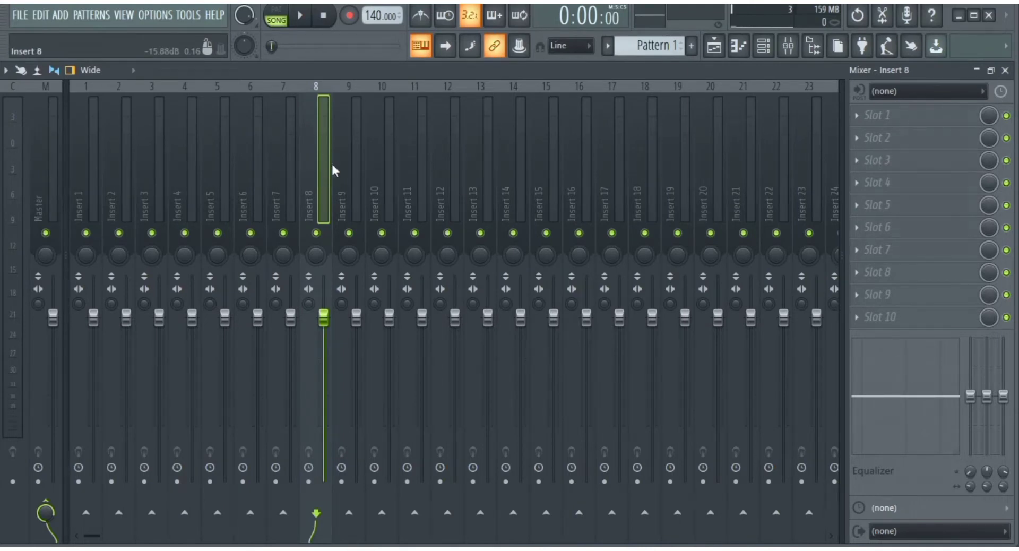
click(912, 314)
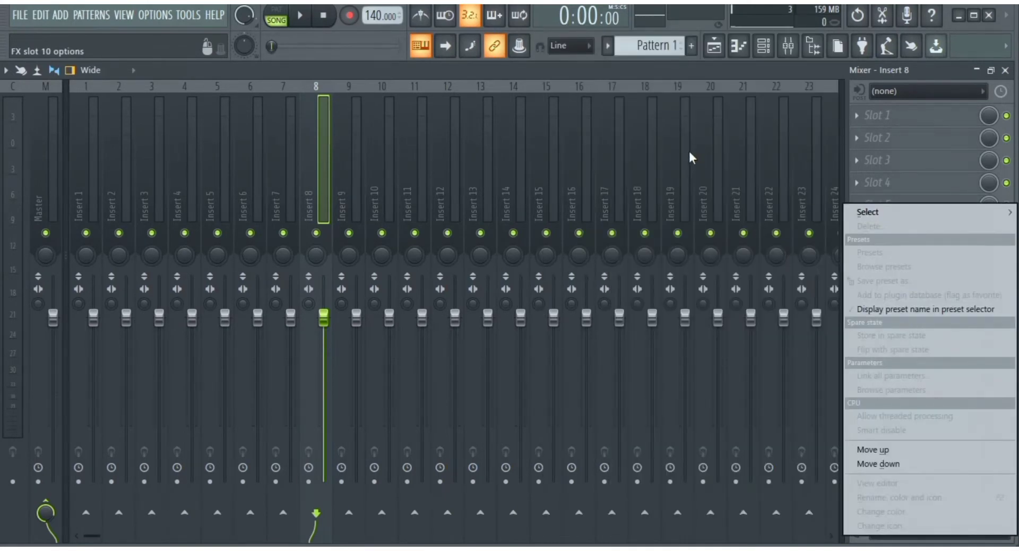
click(690, 153)
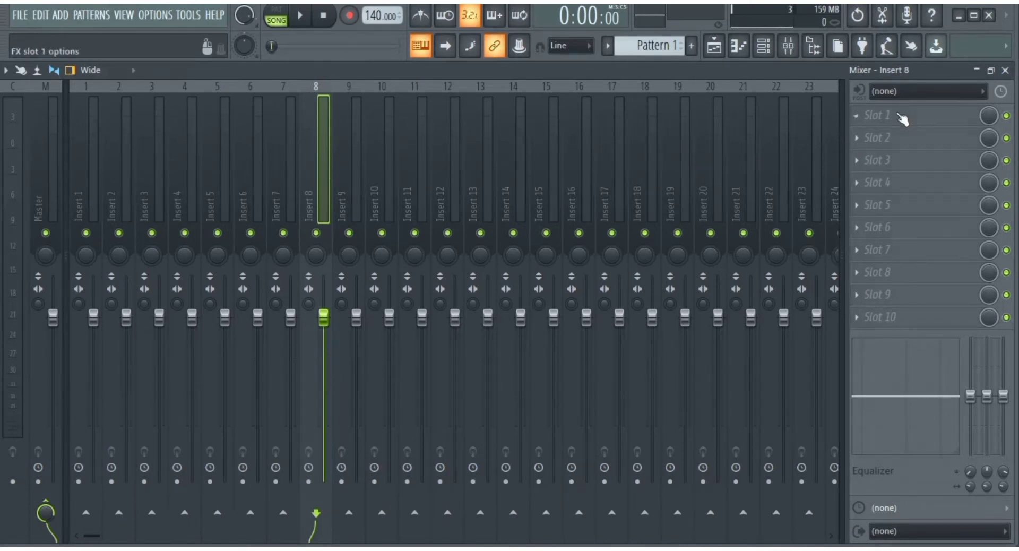
click(716, 47)
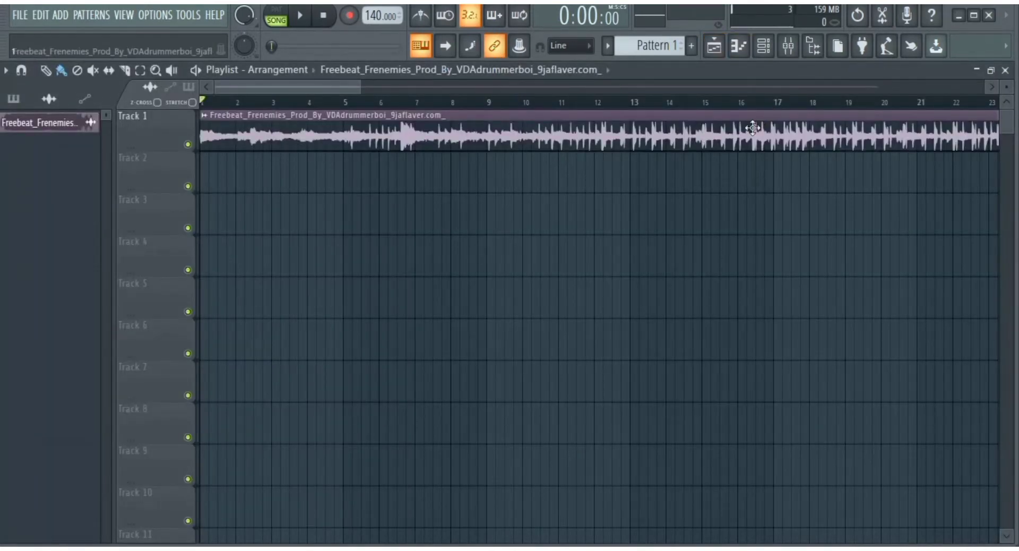
click(814, 49)
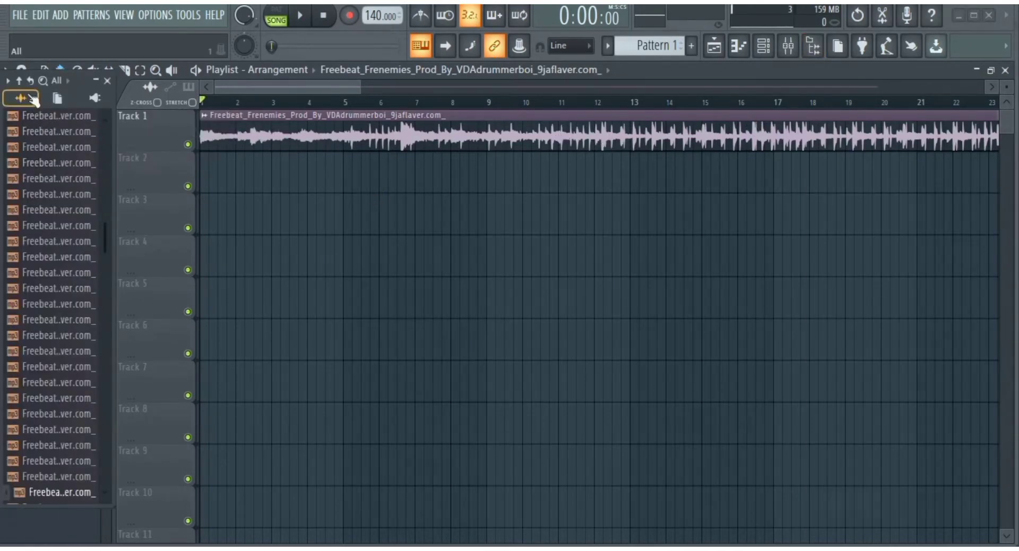
click(19, 81)
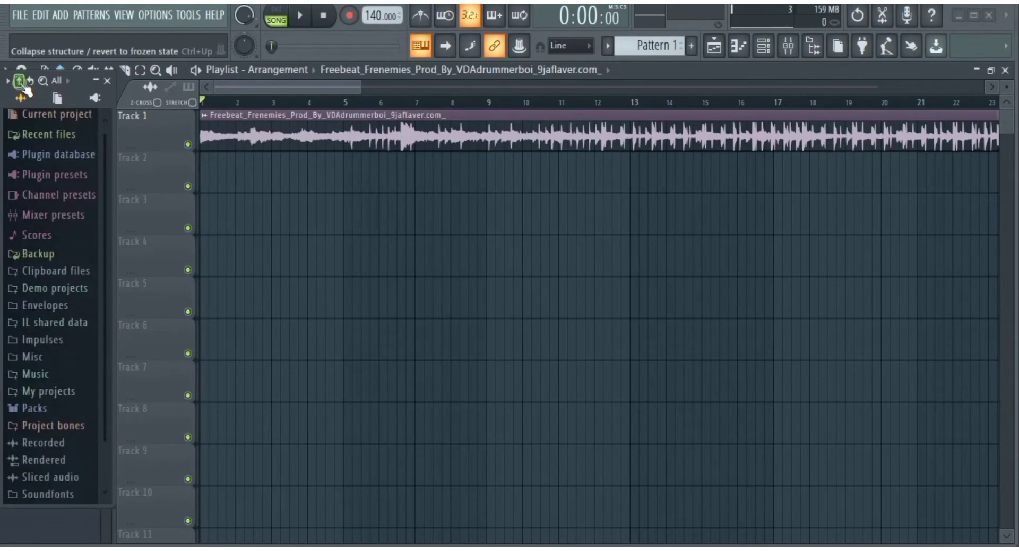
click(61, 447)
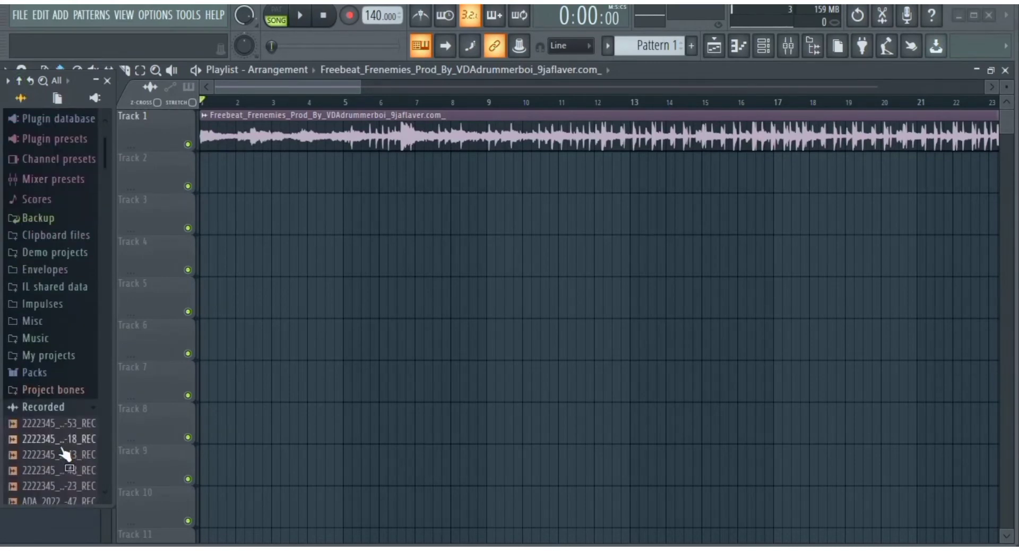
click(91, 440)
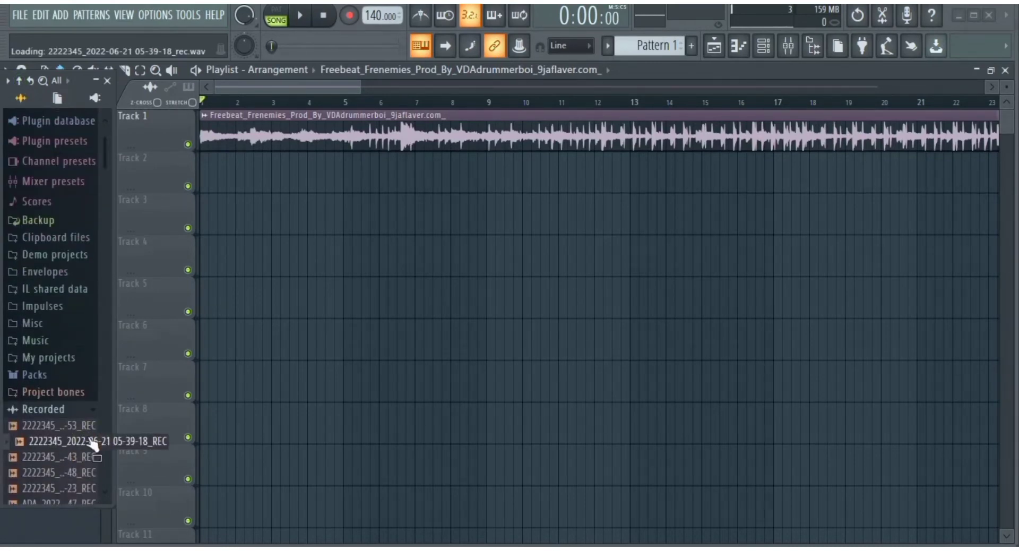
drag(91, 444, 216, 133)
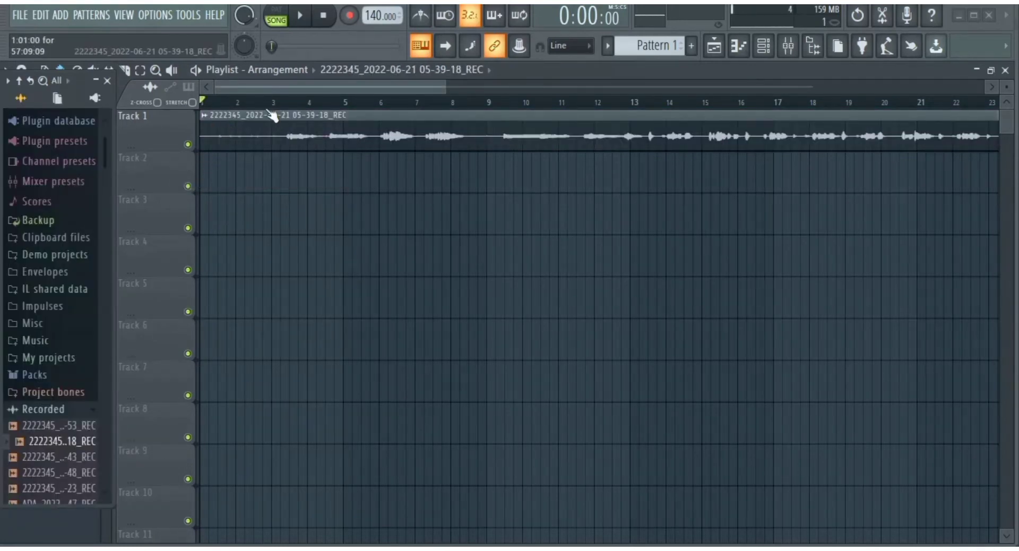
Play the vocal recording on Track 1 and cut the silence at its beginning so the voice starts at bar 1.
key(space)
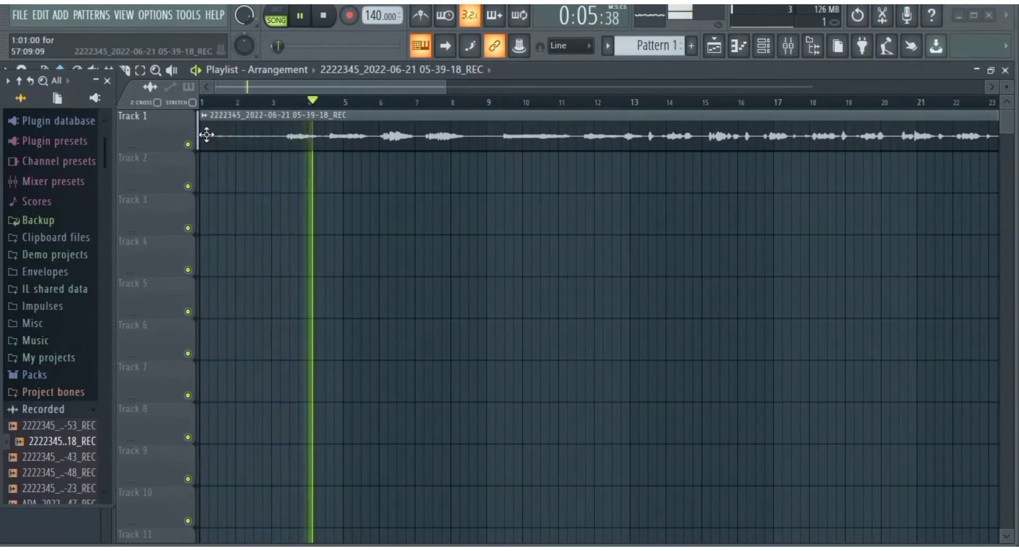
drag(200, 130, 228, 118)
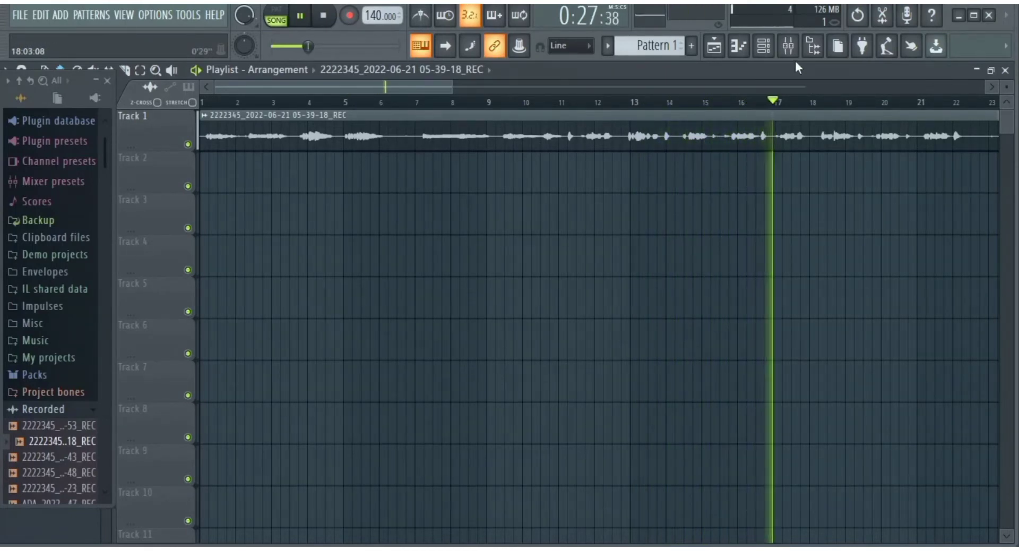
key(space)
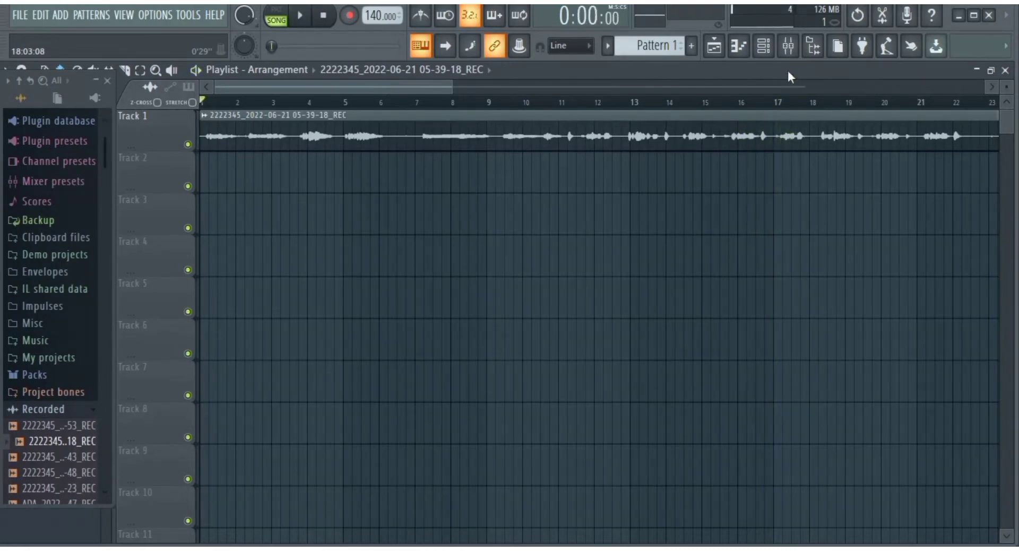
Load Fruity Flangus into slot 1 of mixer Insert 8 and play the song to listen to it.
click(789, 52)
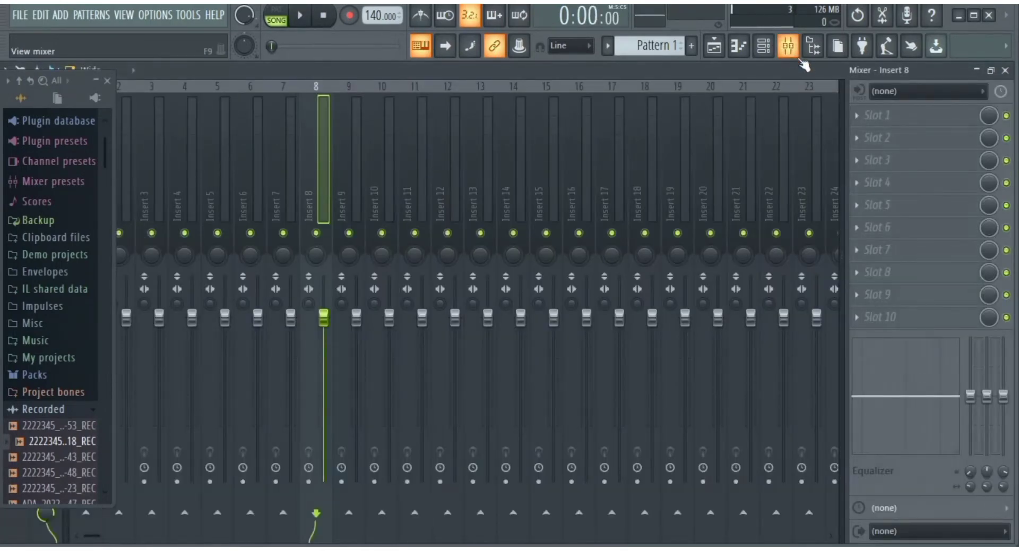
click(870, 116)
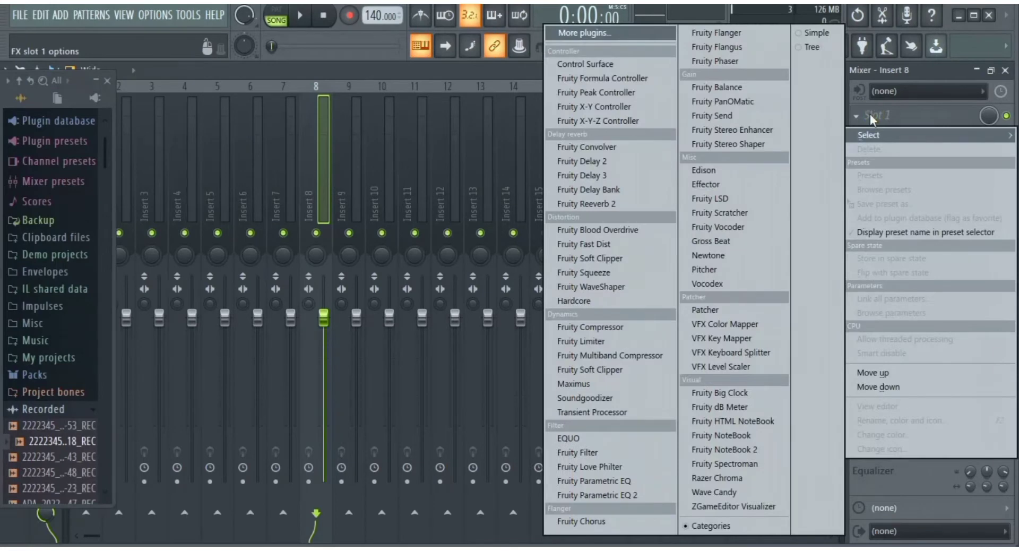
click(738, 47)
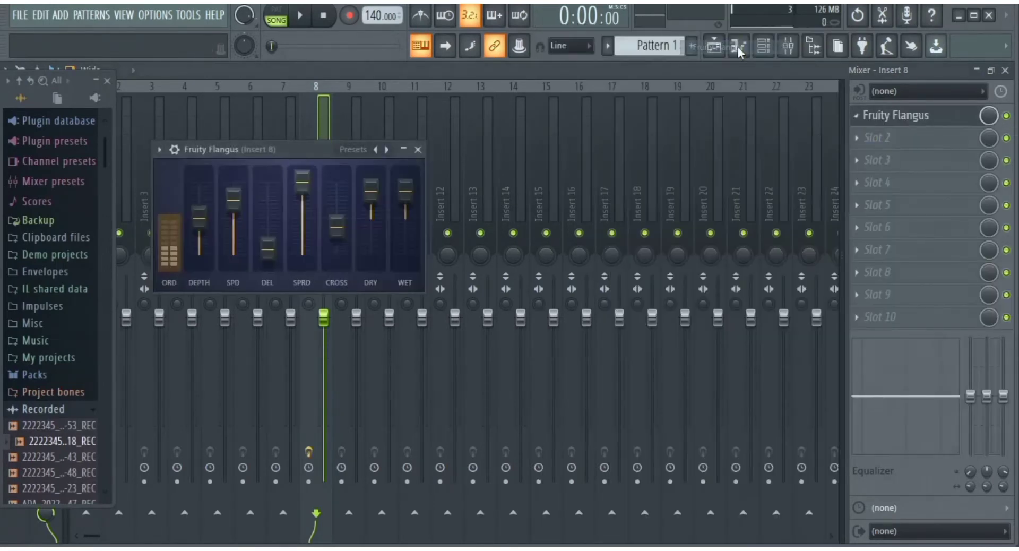
key(space)
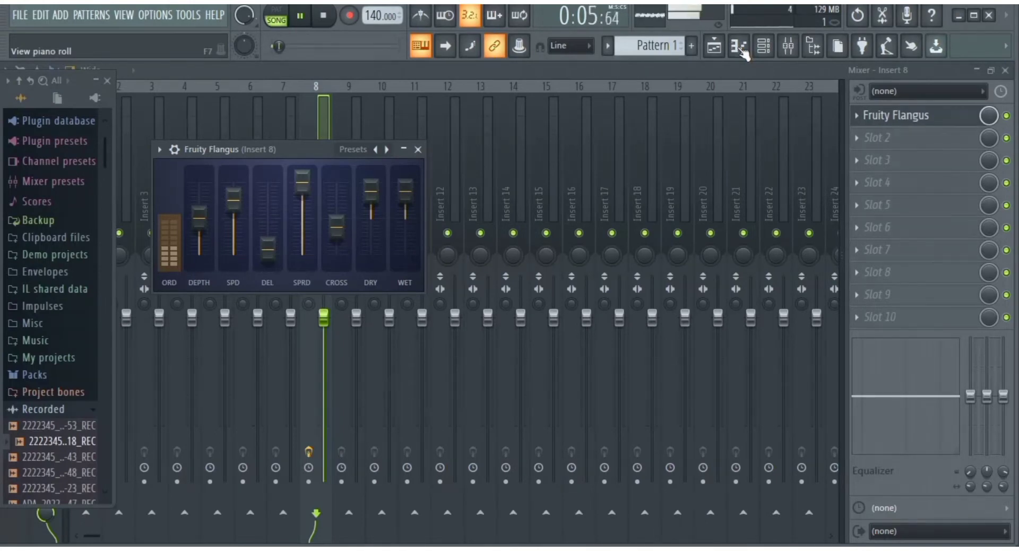
key(space)
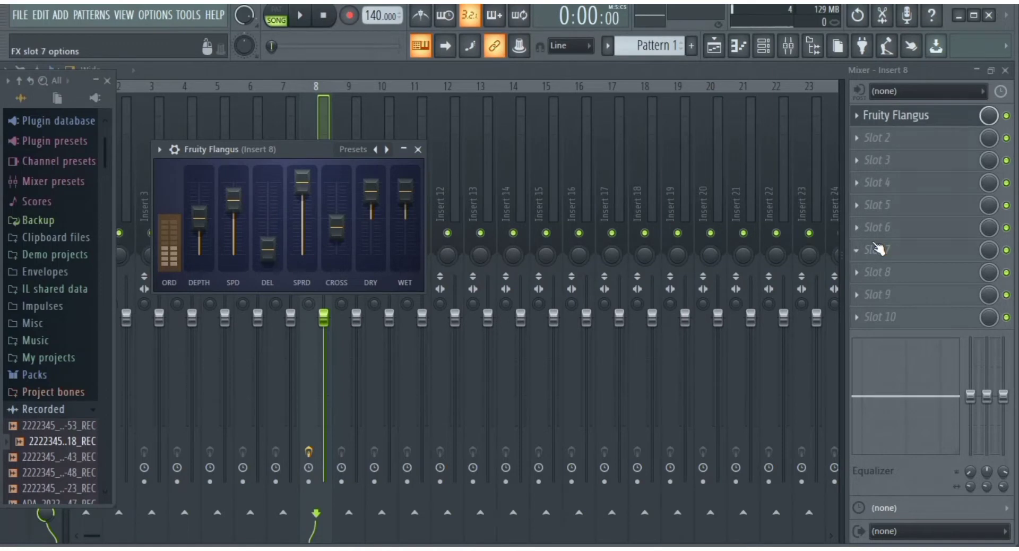
Replace Fruity Flangus in slot 1 of Insert 8 with Patcher and reposition its window over the mixer.
click(865, 120)
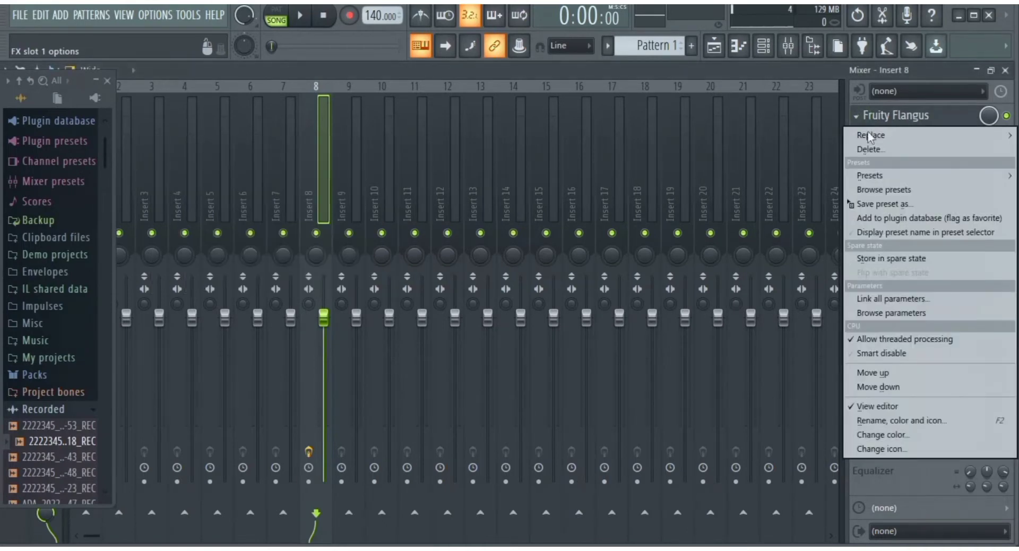
mouse_move(868, 135)
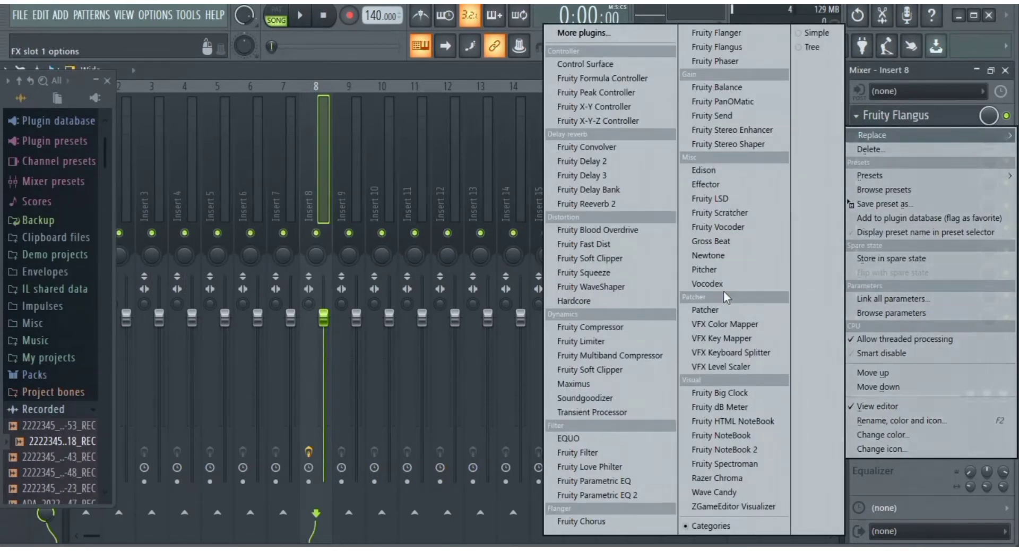
click(719, 308)
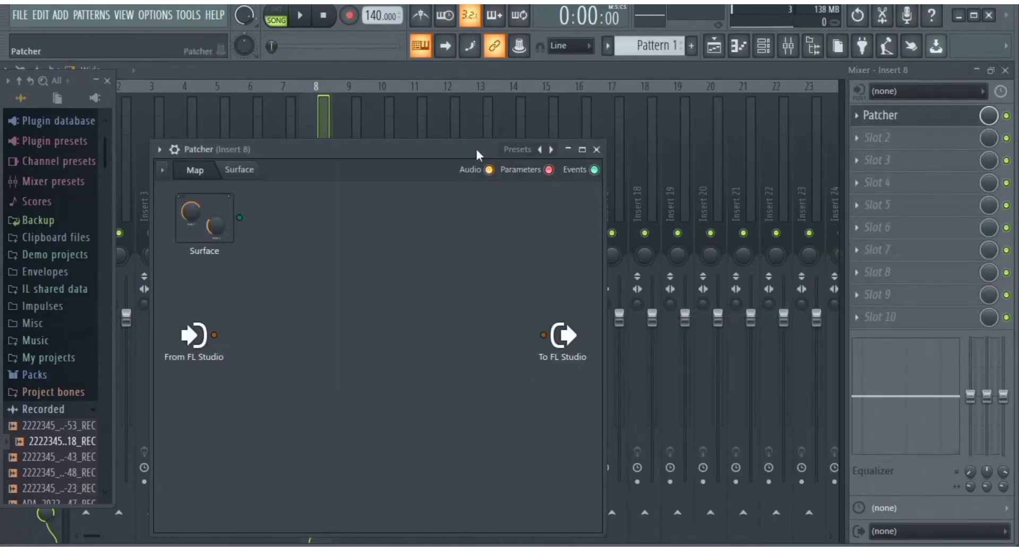
drag(478, 149, 581, 134)
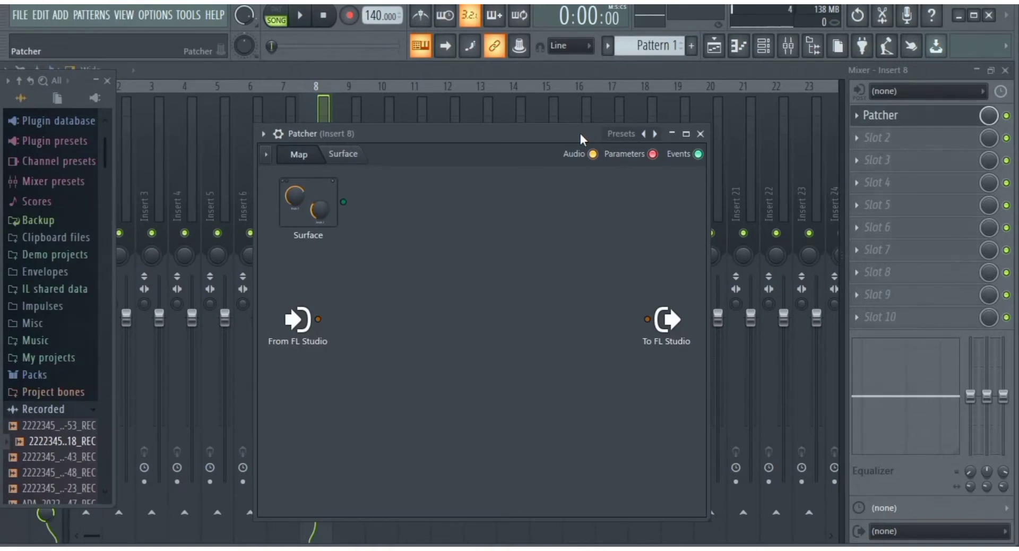
drag(581, 132, 591, 124)
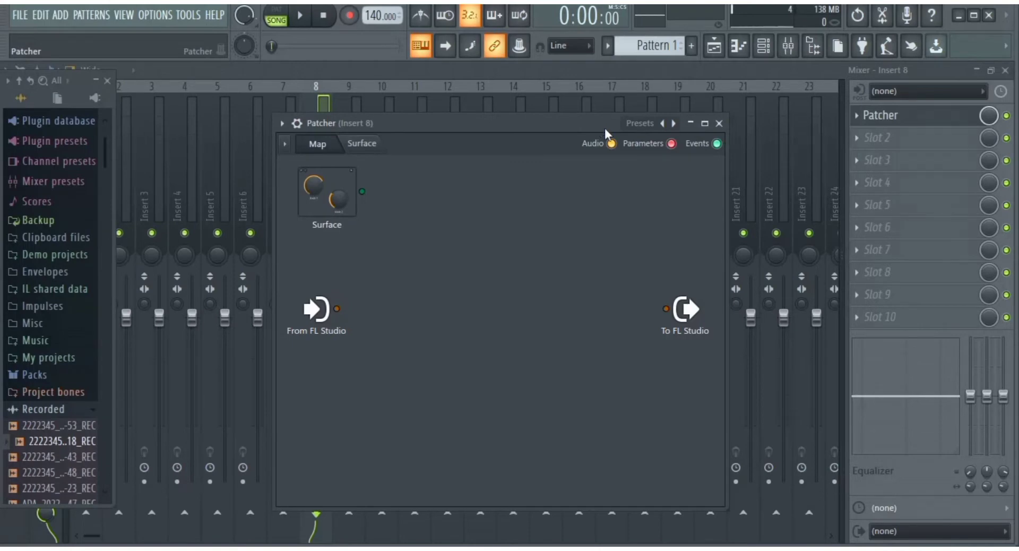
Add a Fruity Parametric EQ module to the Patcher map and delete it again.
click(285, 145)
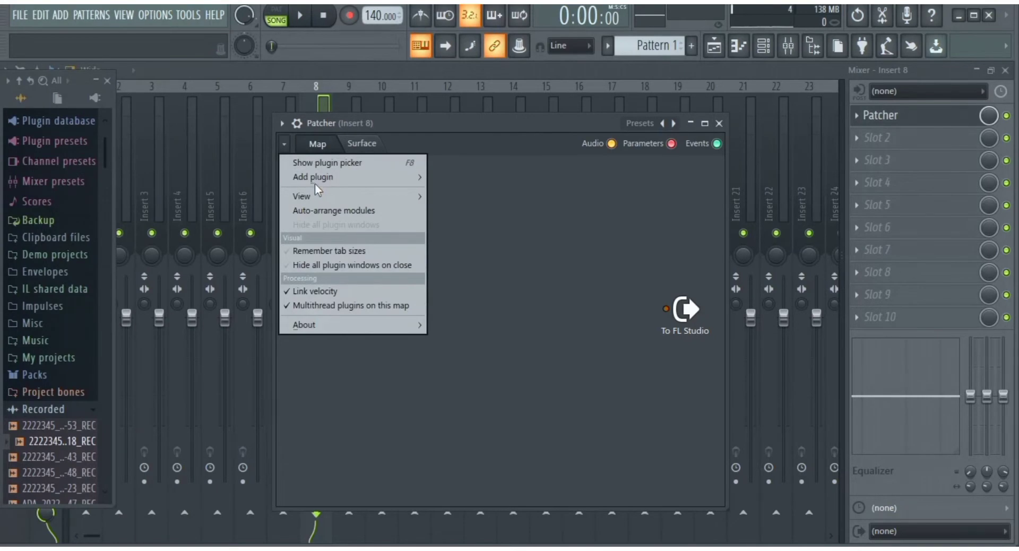
mouse_move(314, 180)
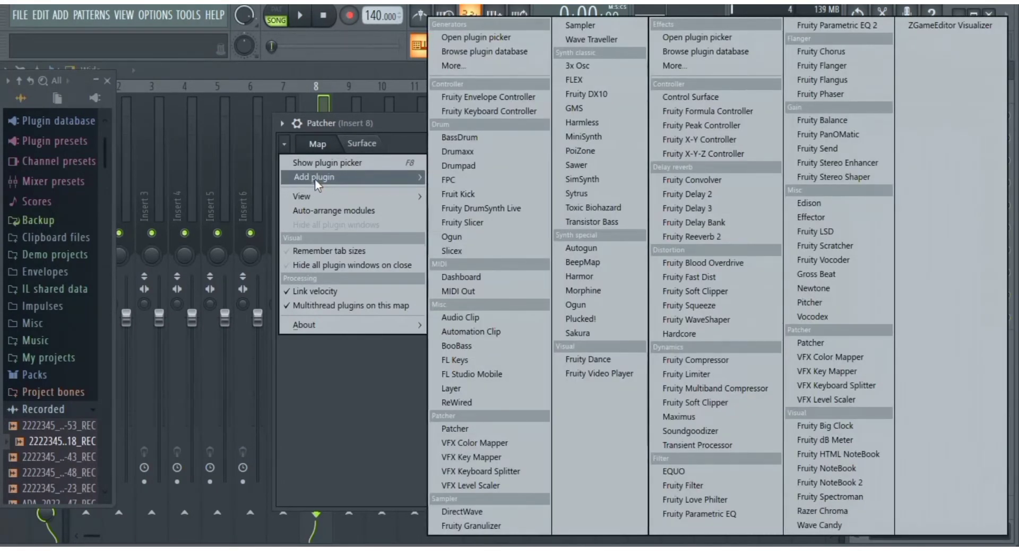
mouse_move(393, 196)
mouse_move(380, 180)
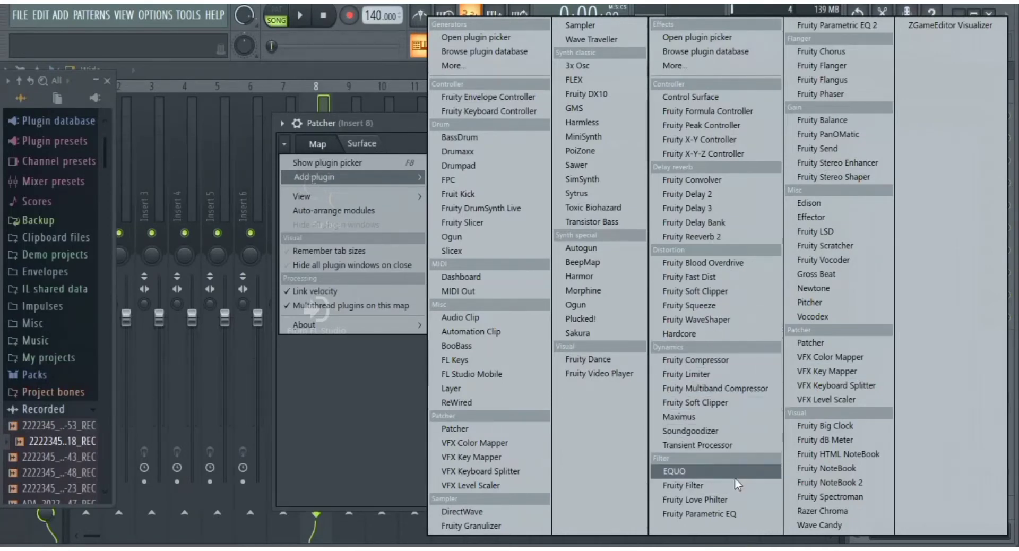
click(733, 513)
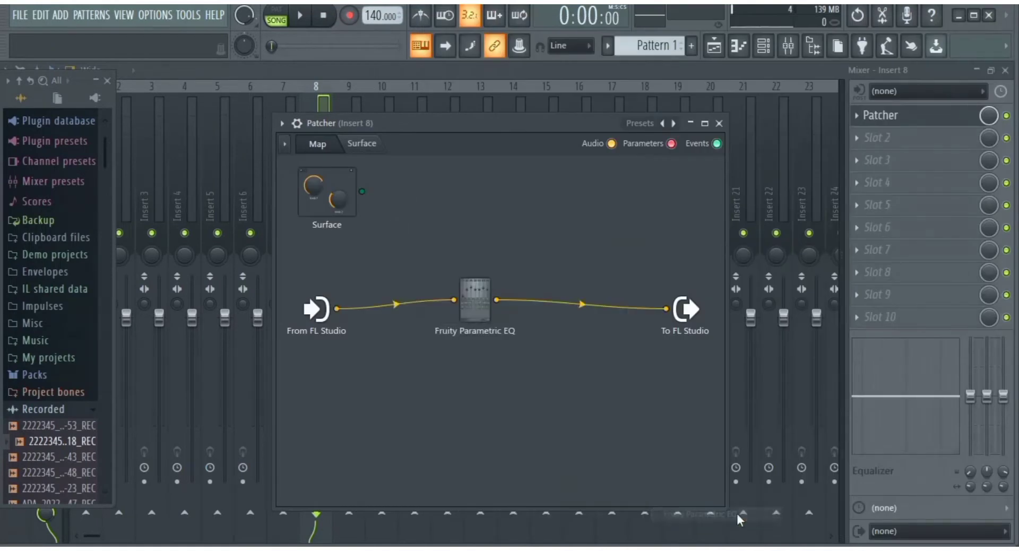
right_click(480, 304)
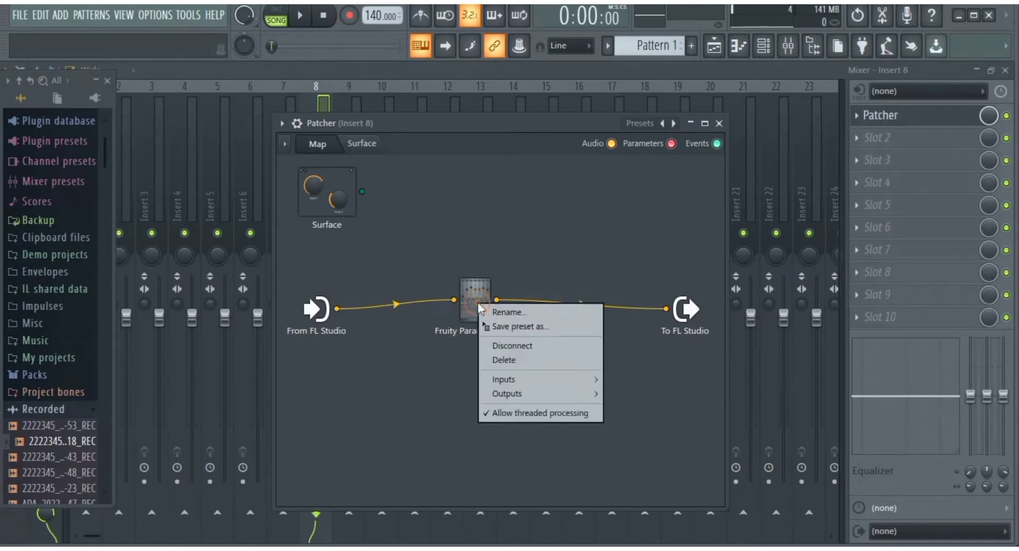
click(507, 360)
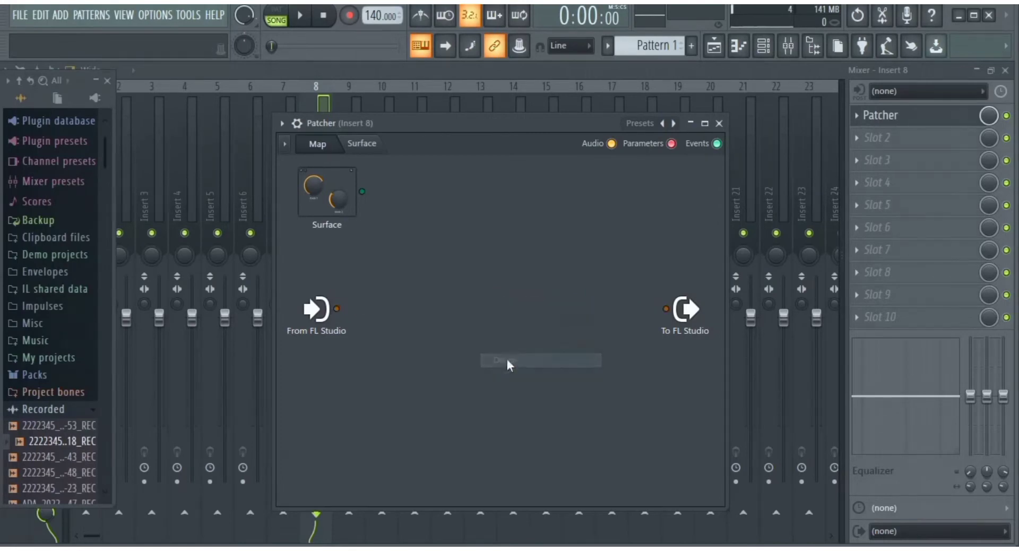
Add a Fruity Parametric EQ 2 module to the Patcher map between From FL Studio and To FL Studio.
click(281, 144)
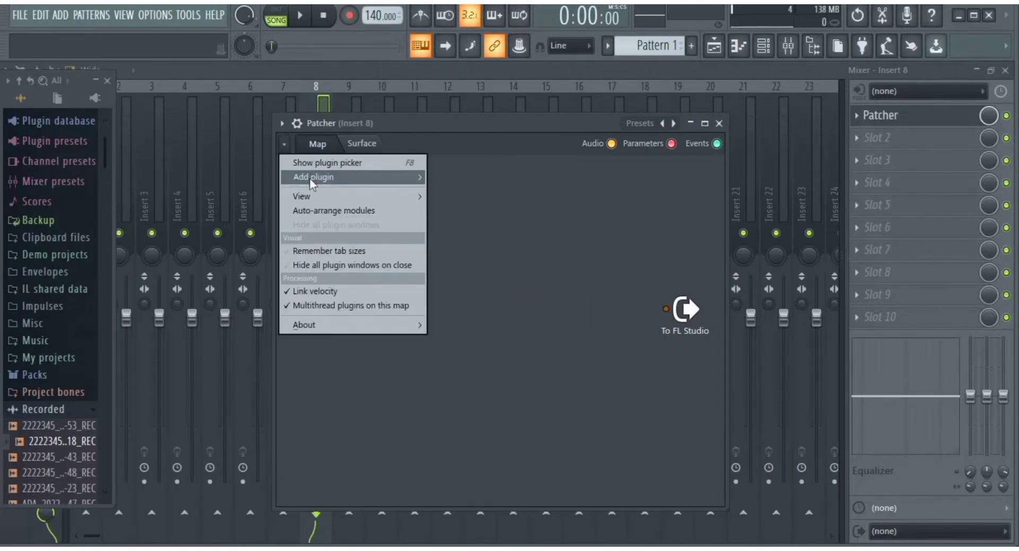
mouse_move(310, 178)
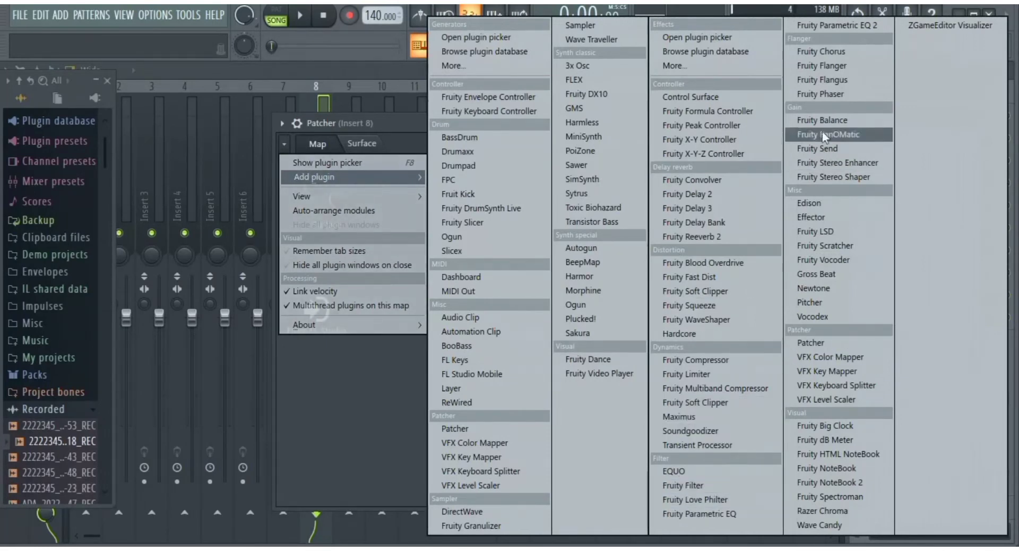
click(826, 26)
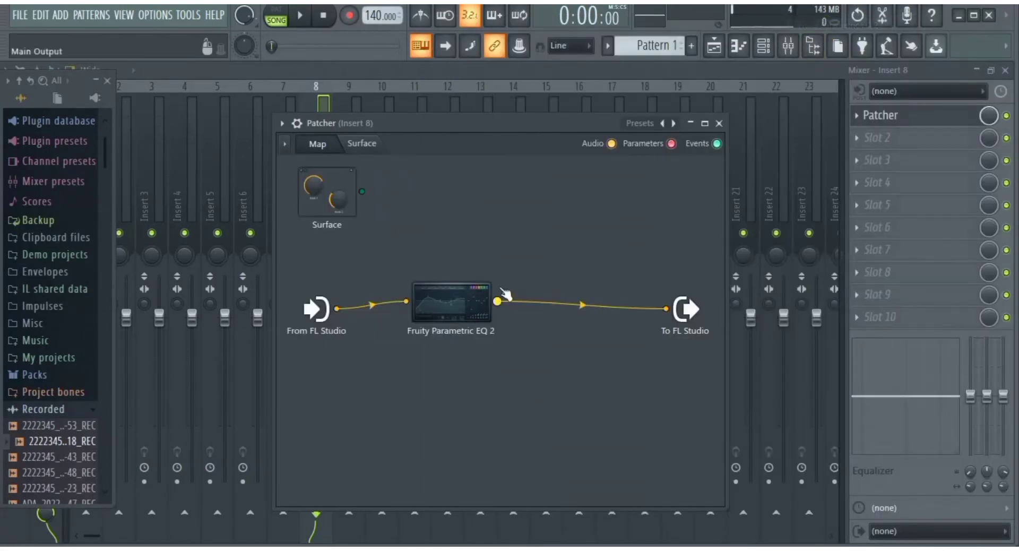
Open the Fruity Parametric EQ 2 editor and load its Mastering preset Vocal Presence.
double_click(469, 306)
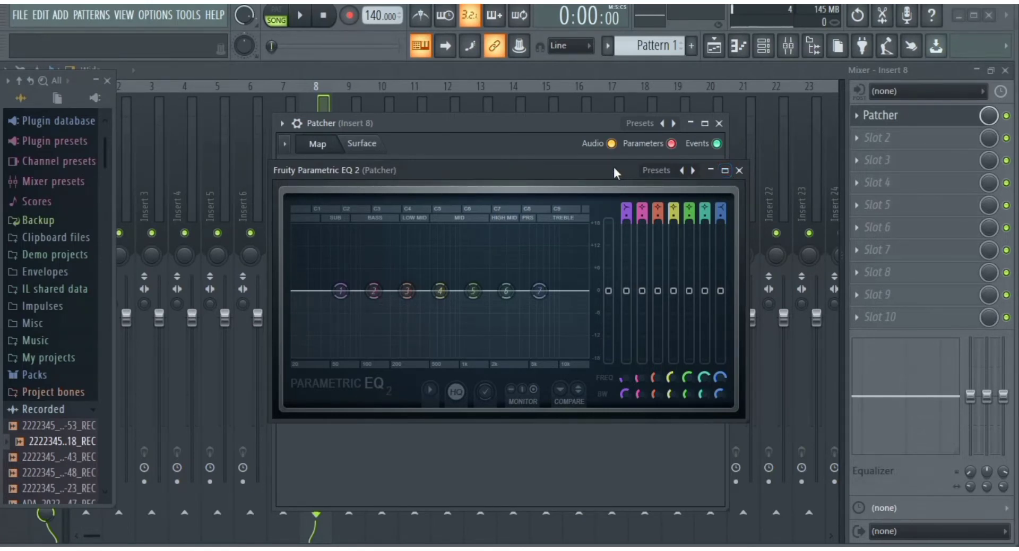
drag(614, 167, 604, 169)
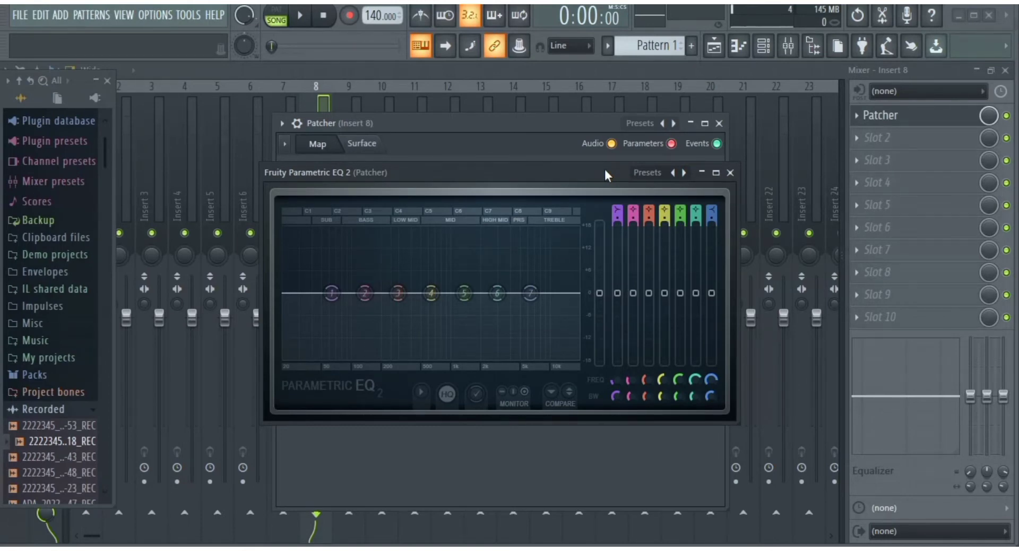
click(650, 174)
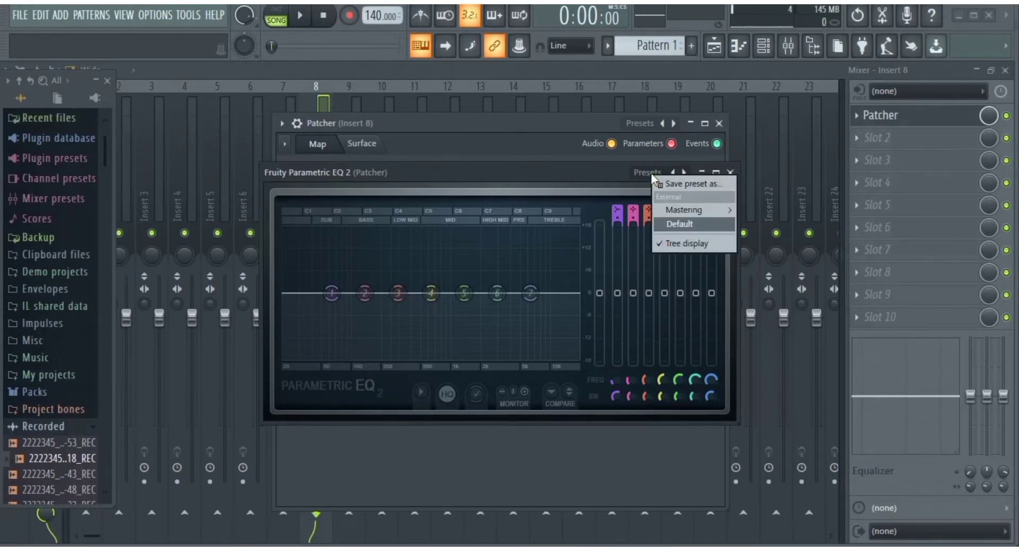
mouse_move(670, 215)
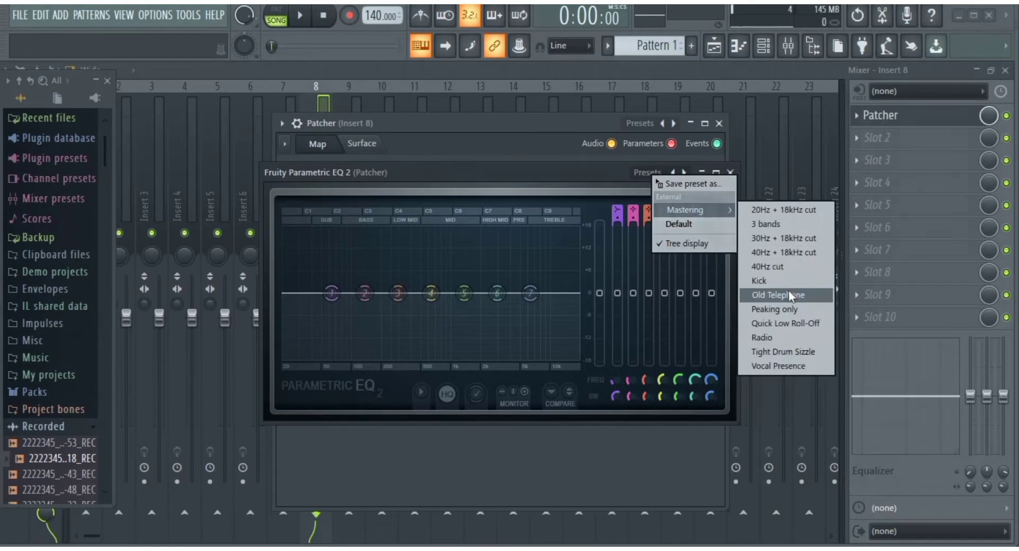
click(785, 366)
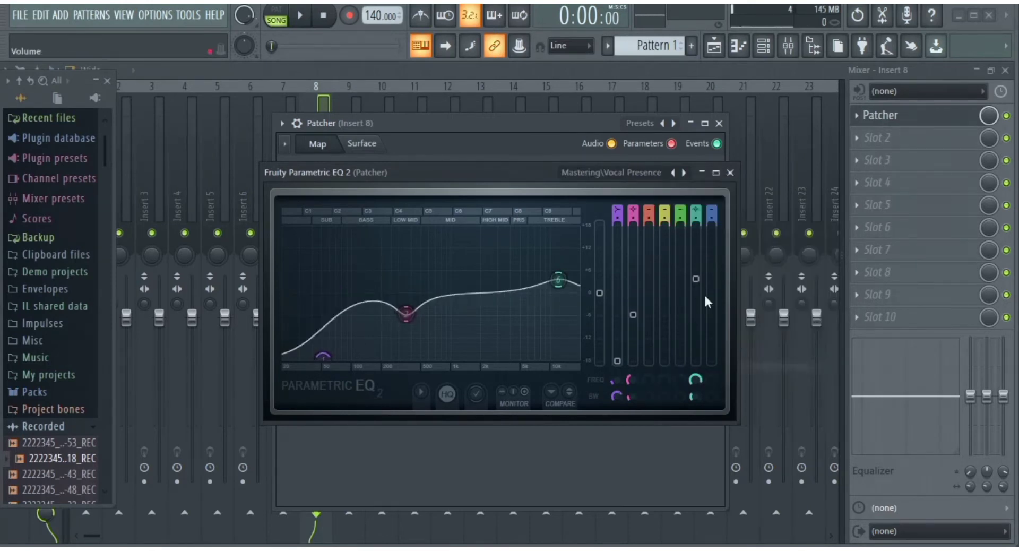
Close the Fruity Parametric EQ 2 editor and play the song.
click(730, 173)
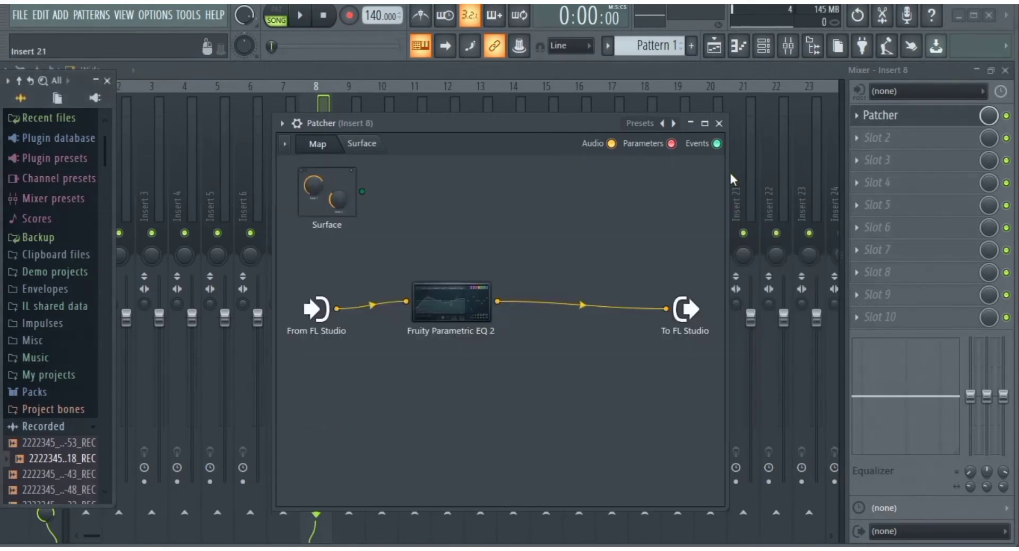
key(space)
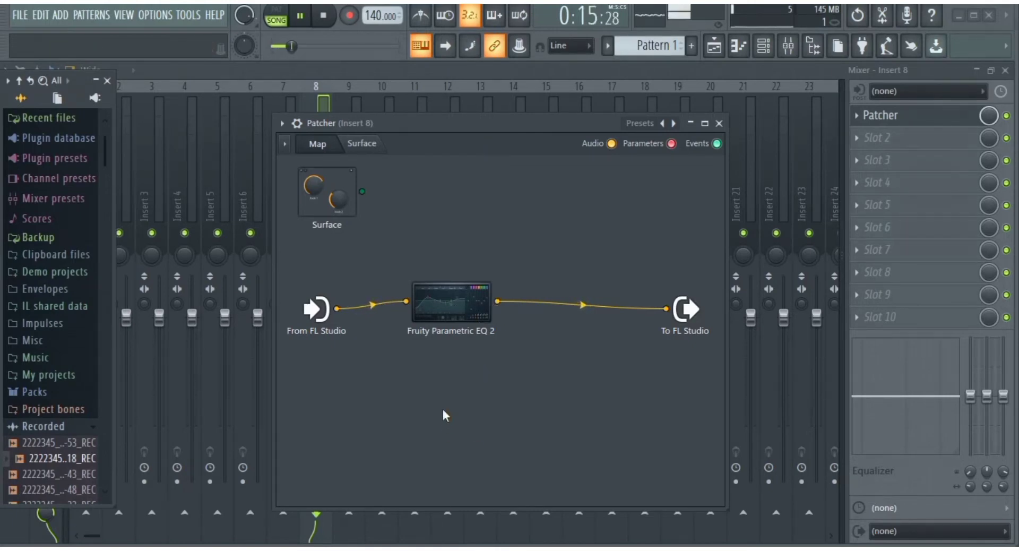
Delete the Fruity Parametric EQ 2 module and try wiring From FL Studio directly to To FL Studio.
right_click(443, 317)
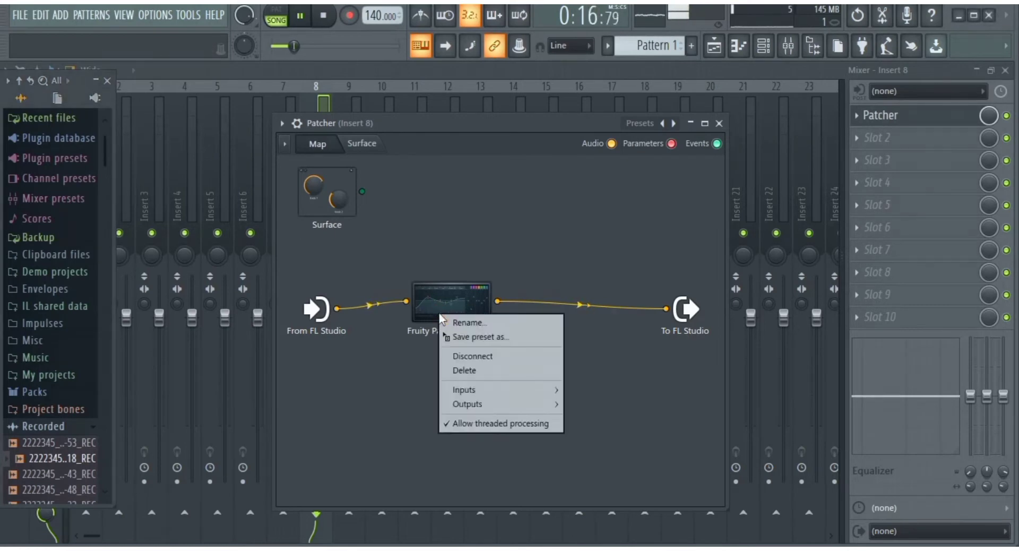
click(478, 373)
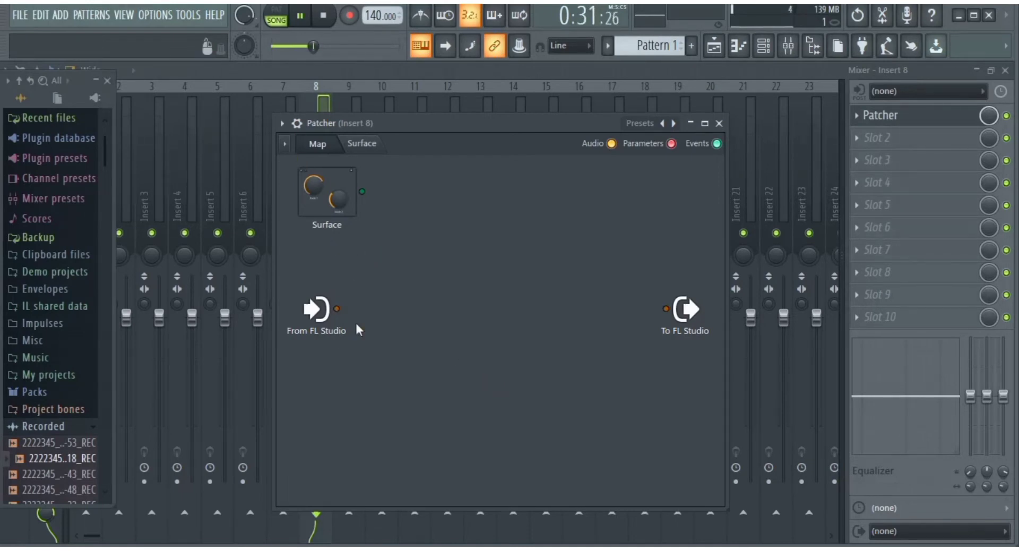
drag(337, 309, 666, 309)
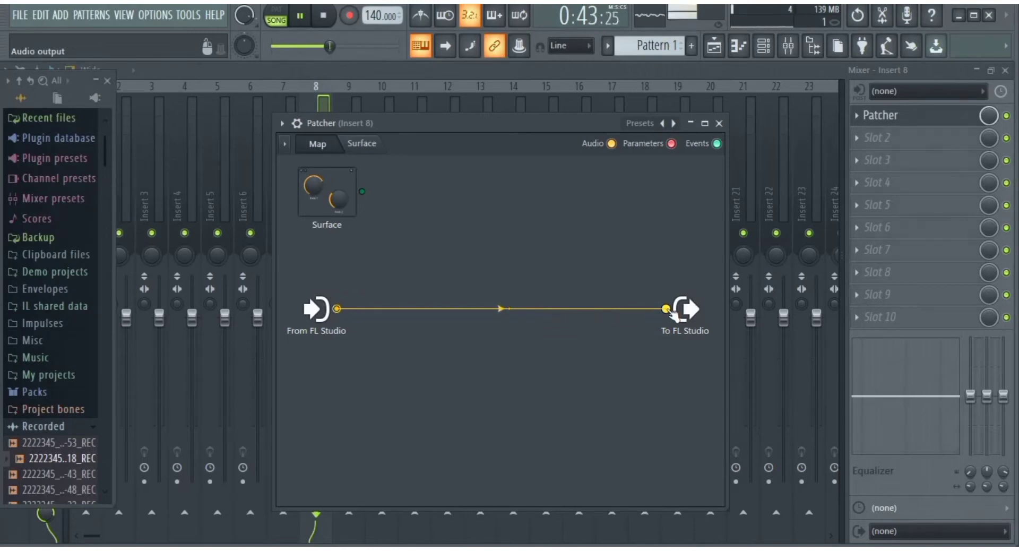
drag(668, 309, 609, 304)
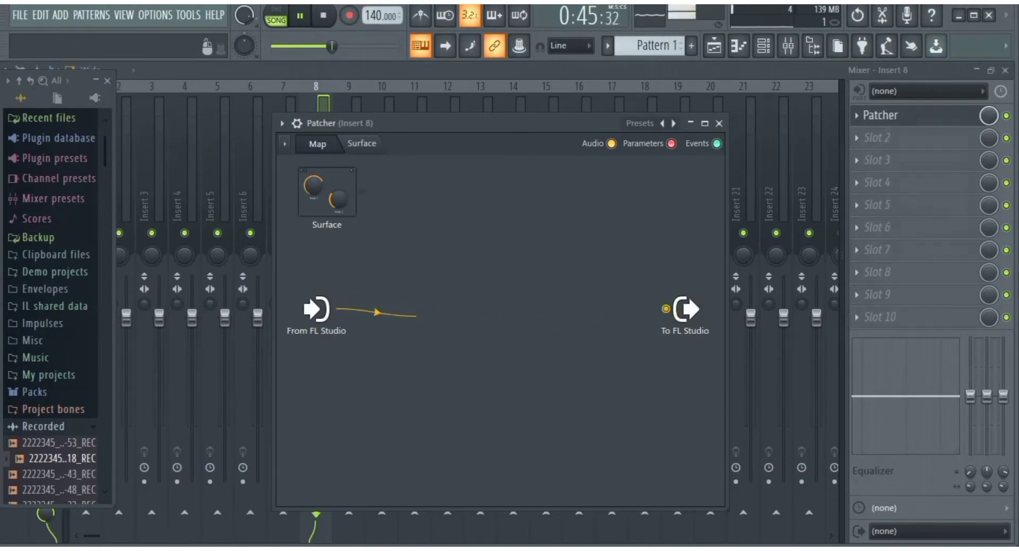
Add a new Fruity Parametric EQ 2 module to the Patcher map.
click(286, 145)
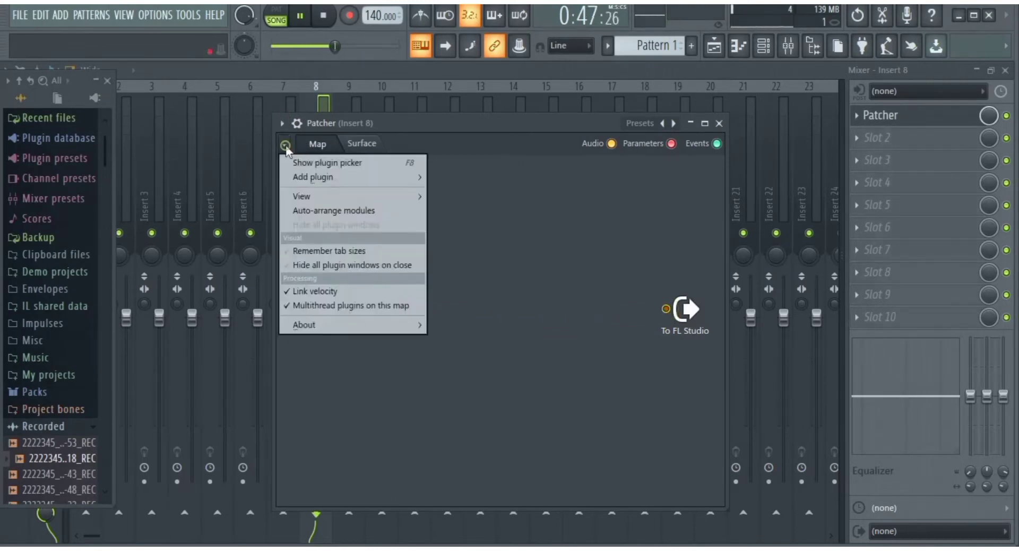
mouse_move(321, 181)
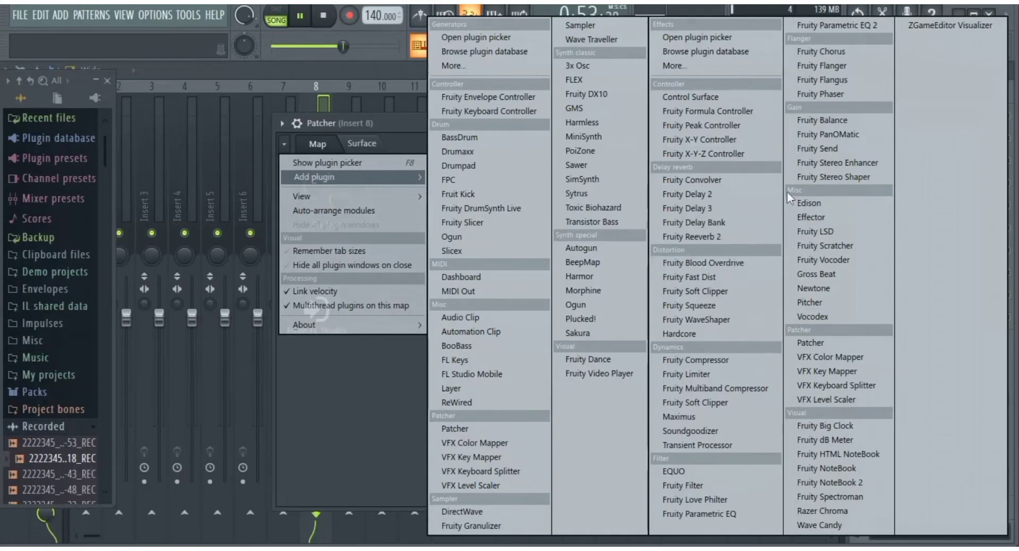
click(842, 27)
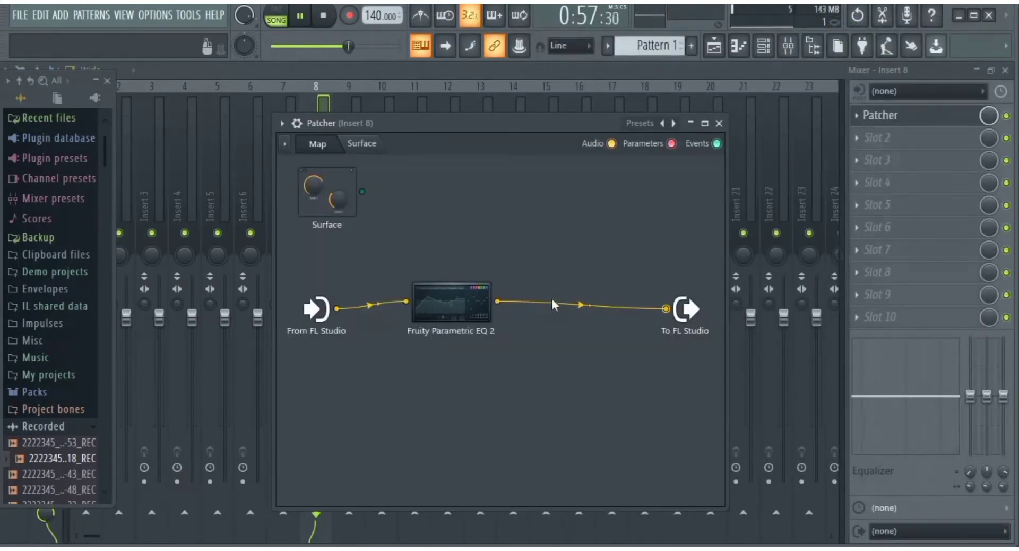
Disconnect the Fruity Parametric EQ 2 output from To FL Studio and wire it back to the same input.
right_click(498, 301)
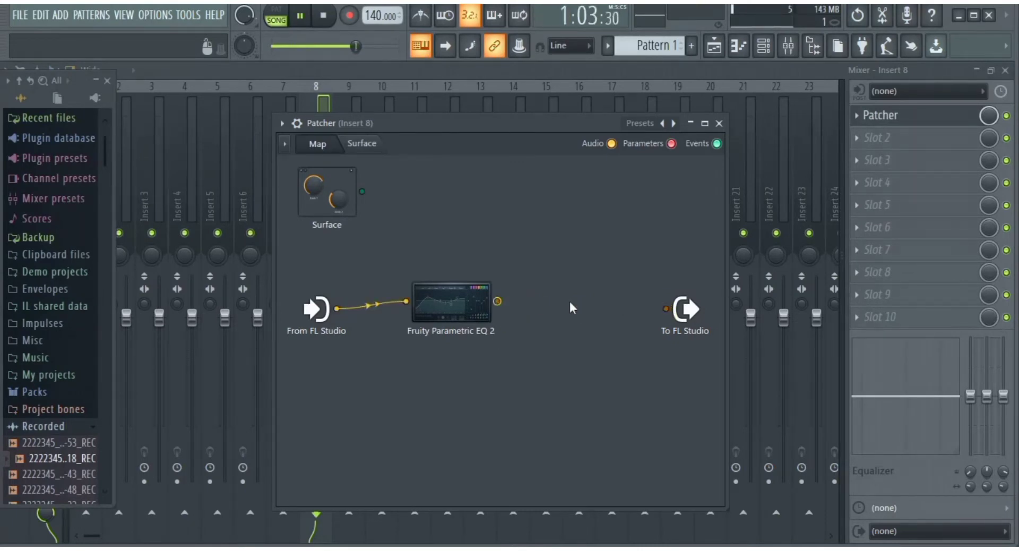
drag(497, 301, 642, 315)
drag(497, 301, 665, 309)
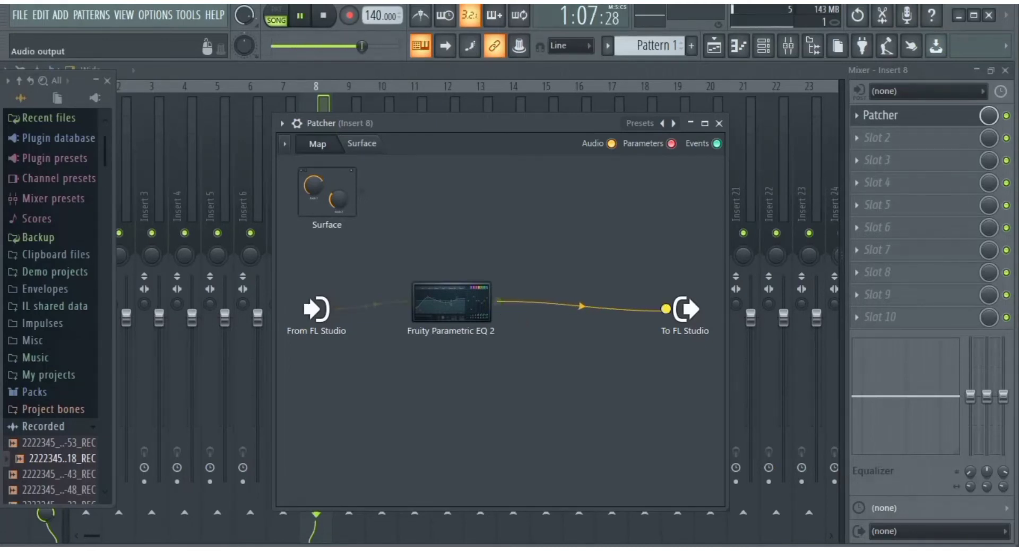
right_click(638, 304)
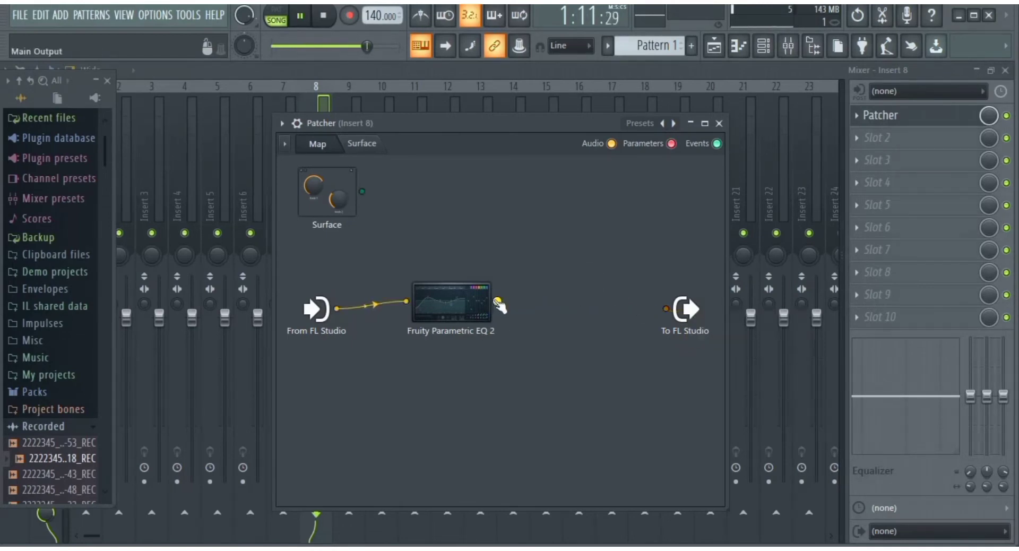
drag(499, 302, 666, 308)
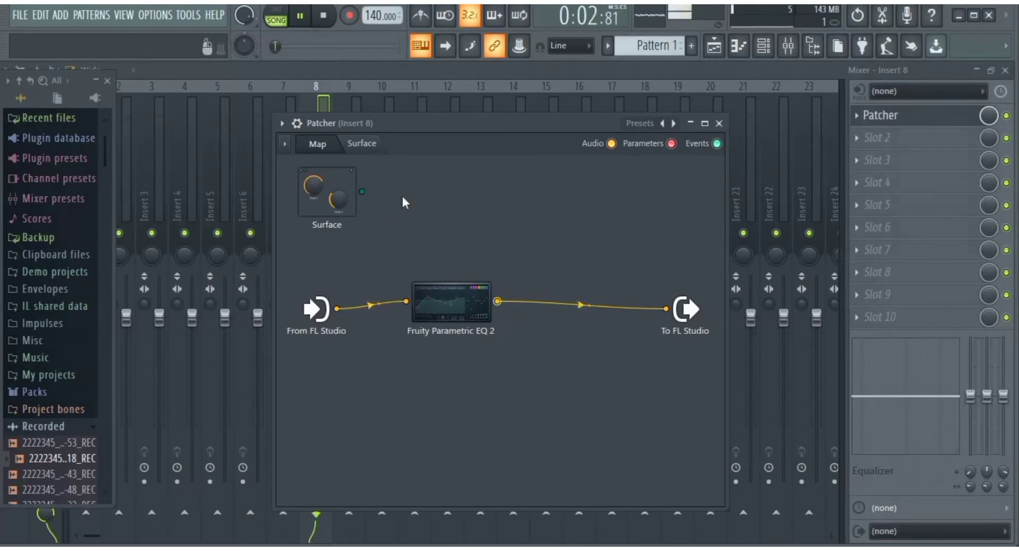
Add a Fruity Compressor module to the Patcher map and move the Fruity Parametric EQ 2 module clear above it.
click(285, 143)
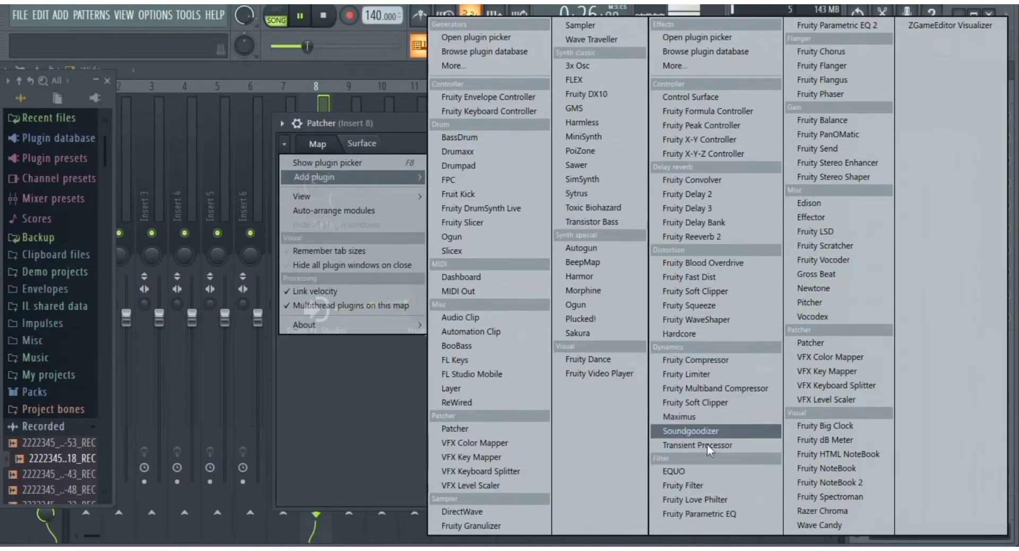
click(713, 363)
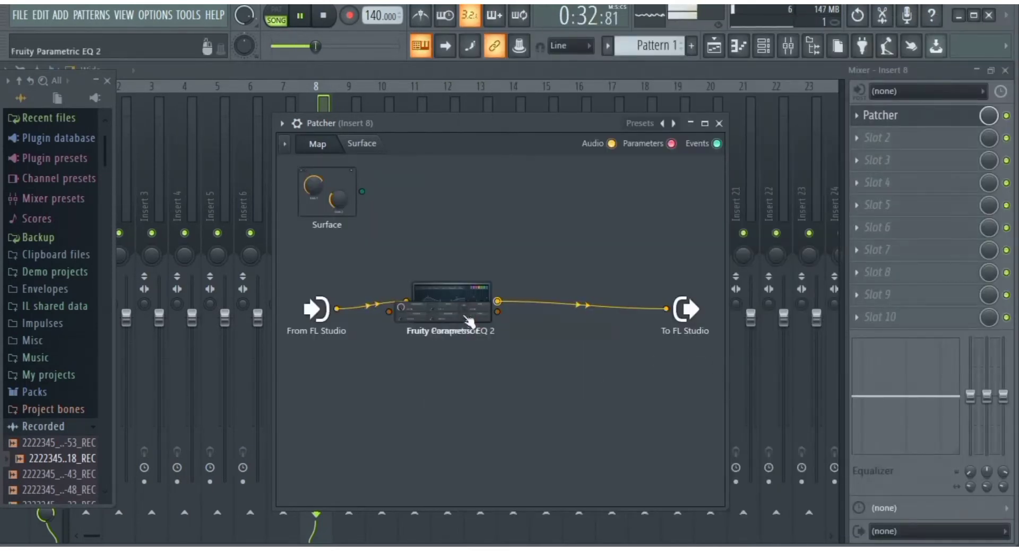
drag(469, 322, 470, 247)
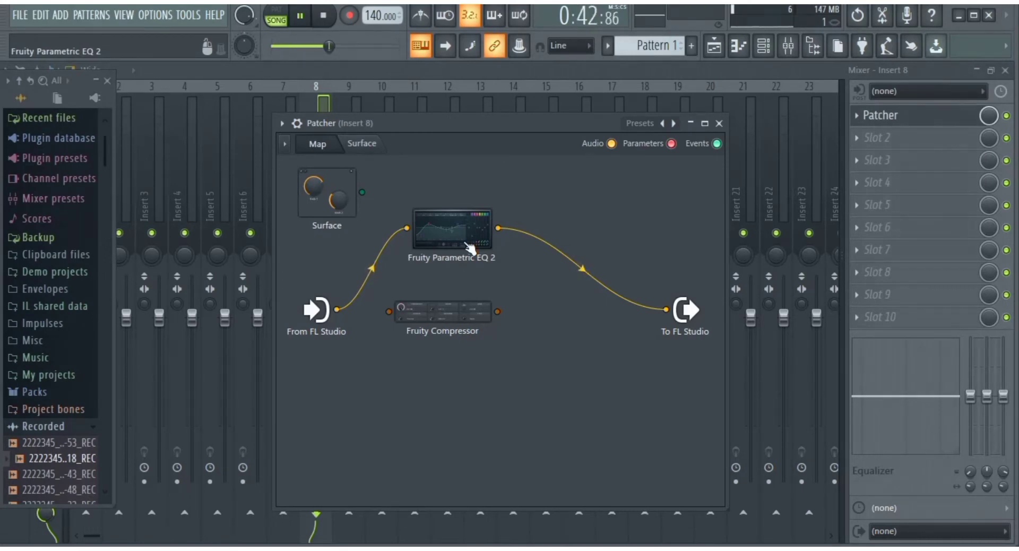
drag(447, 327, 453, 336)
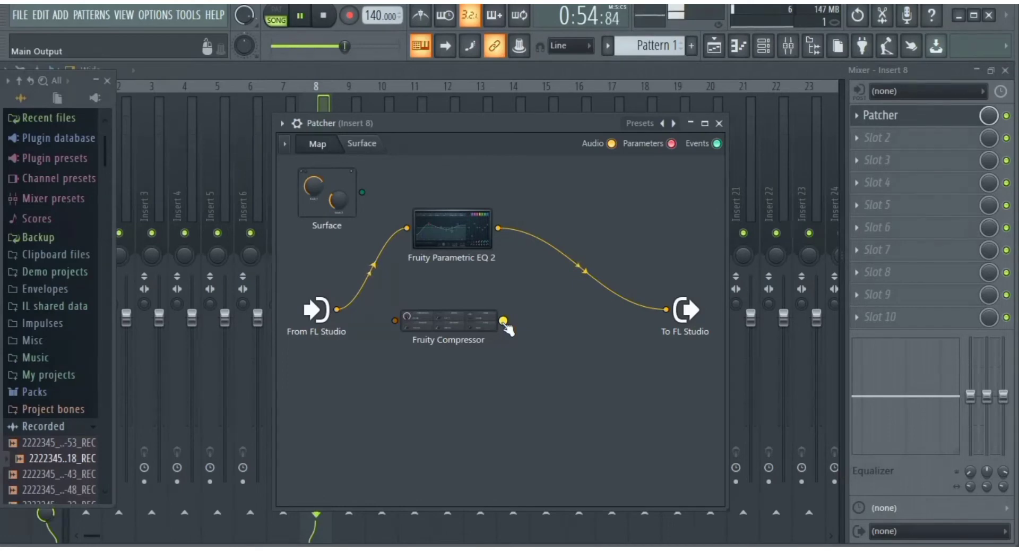
Stop playback and route From FL Studio through Fruity Compressor into Fruity Parametric EQ 2, removing the direct link to the EQ.
key(space)
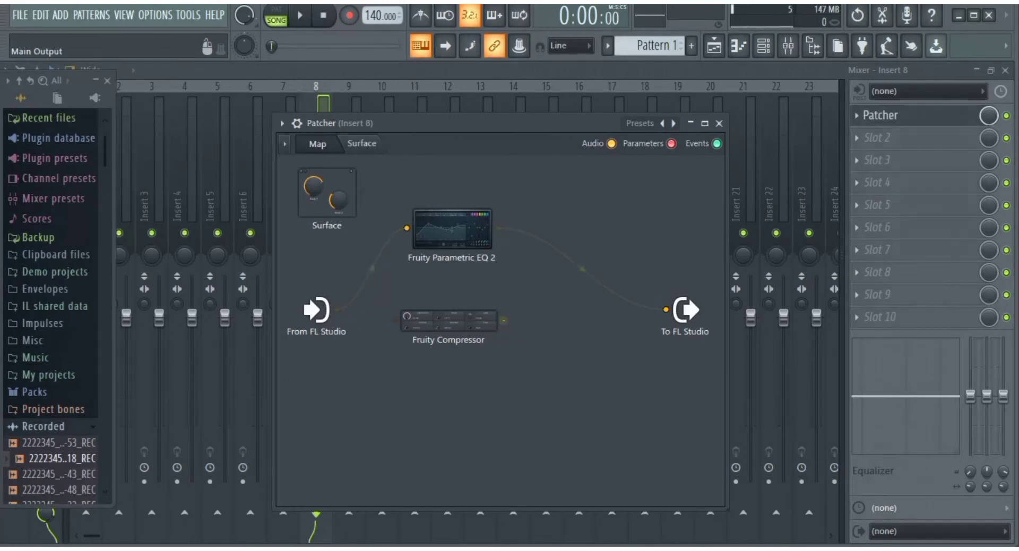
drag(503, 319, 406, 227)
drag(407, 228, 413, 242)
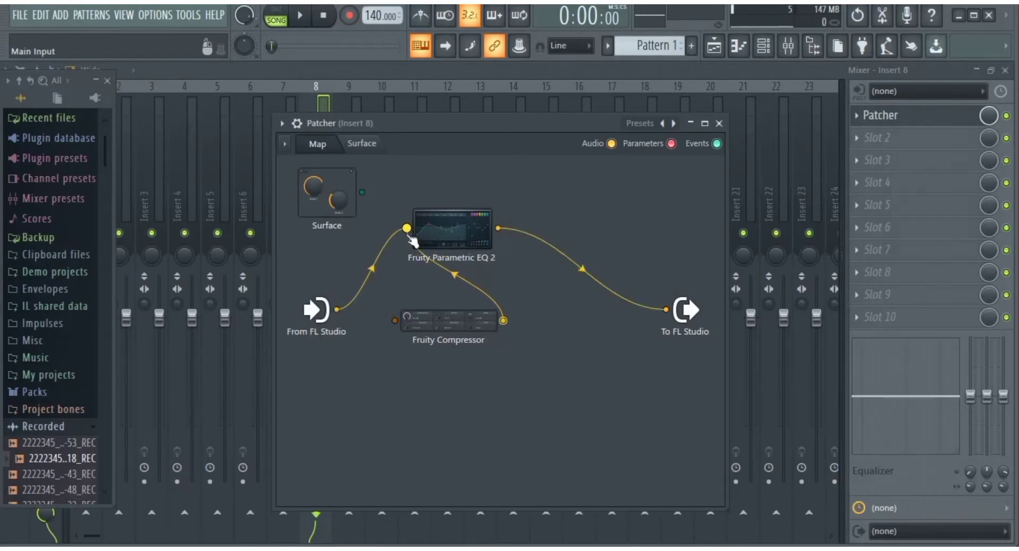
drag(394, 320, 337, 310)
mouse_move(406, 227)
mouse_down()
mouse_move(407, 258)
mouse_move(407, 228)
mouse_up()
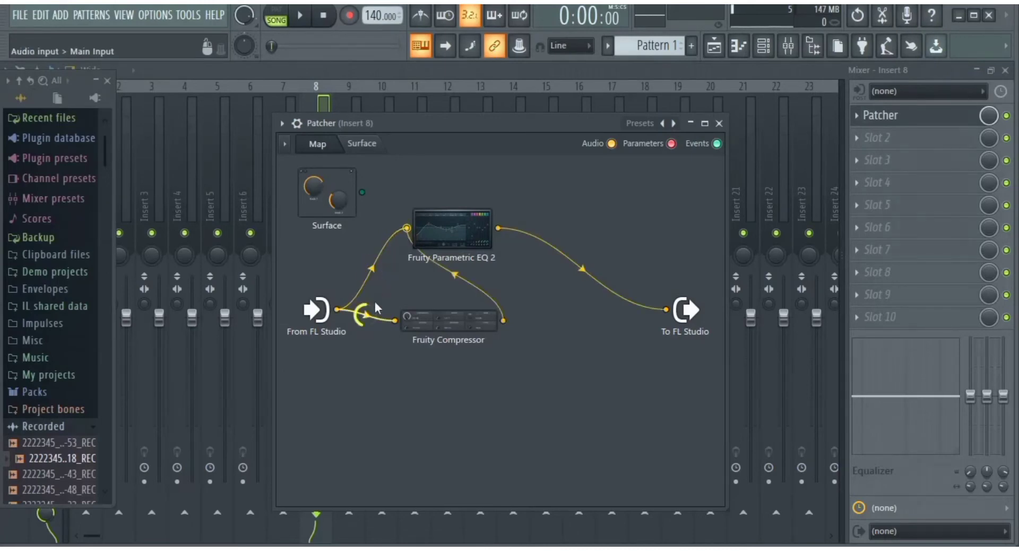
drag(407, 236, 395, 320)
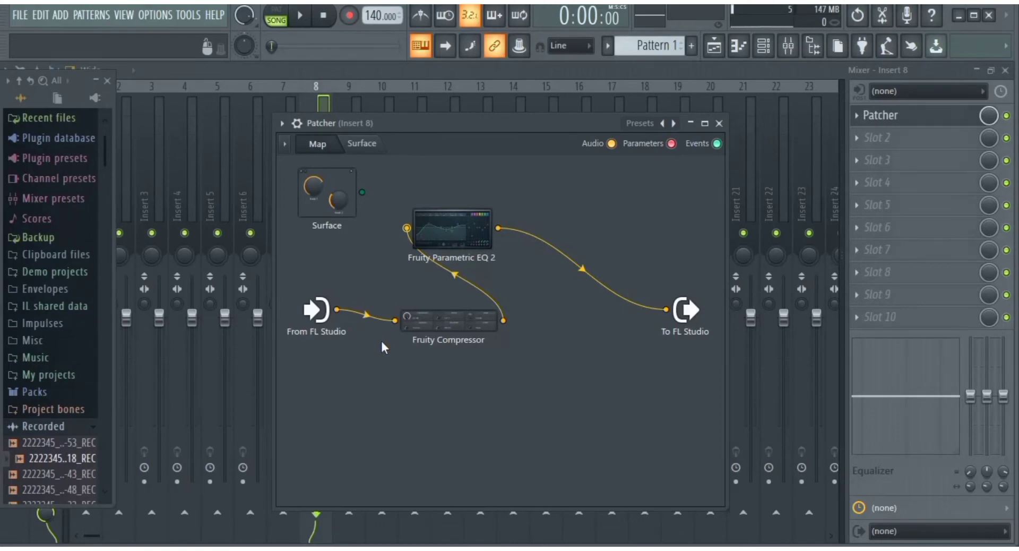
Restart playback and open the Fruity Compressor editor to look through its External presets.
key(space)
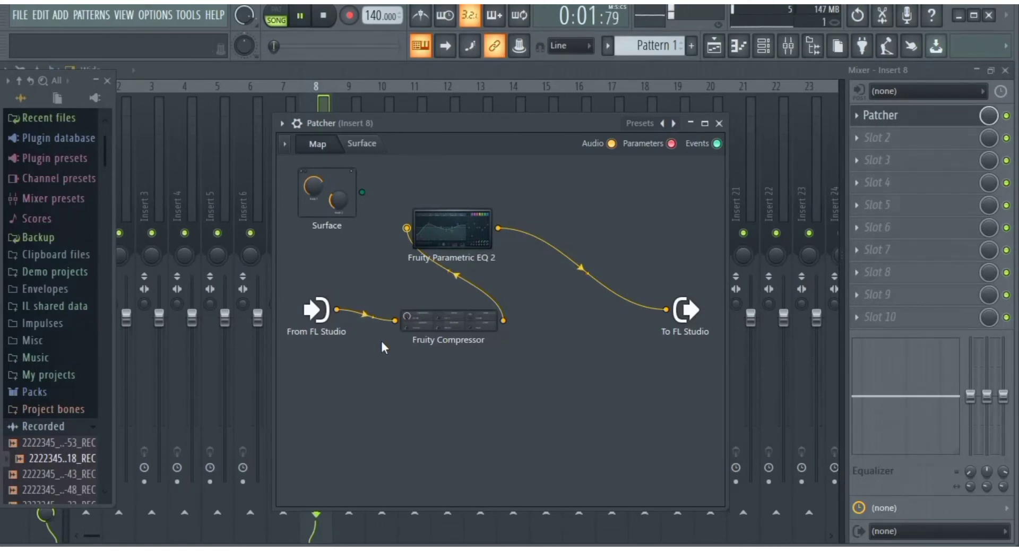
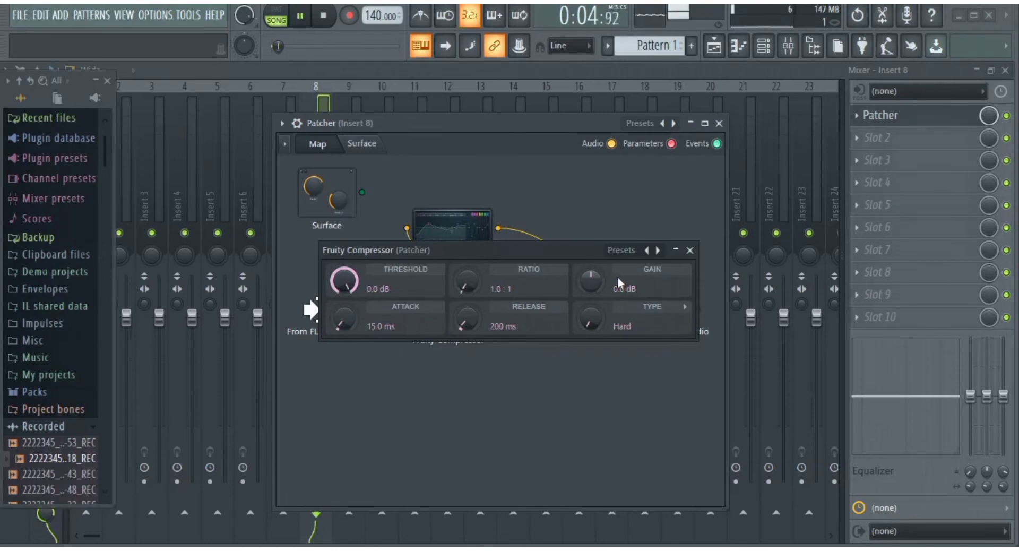
click(619, 249)
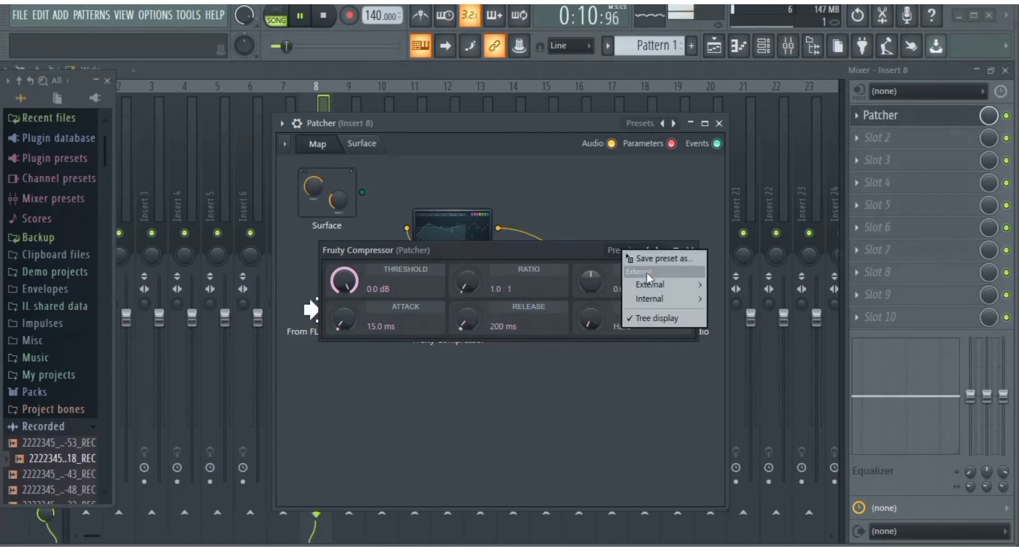
mouse_move(648, 285)
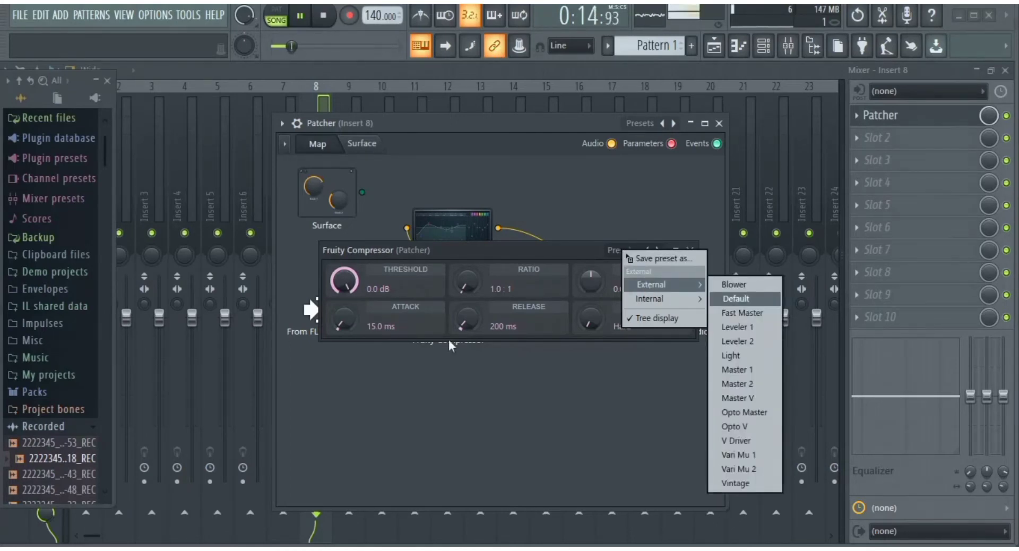
click(467, 253)
Try Fruity Compressor ratios of 9.0:1 and 7.2:1, and reset the ratio to 1.0:1.
scroll(463, 285, up, 5)
scroll(461, 286, up, 5)
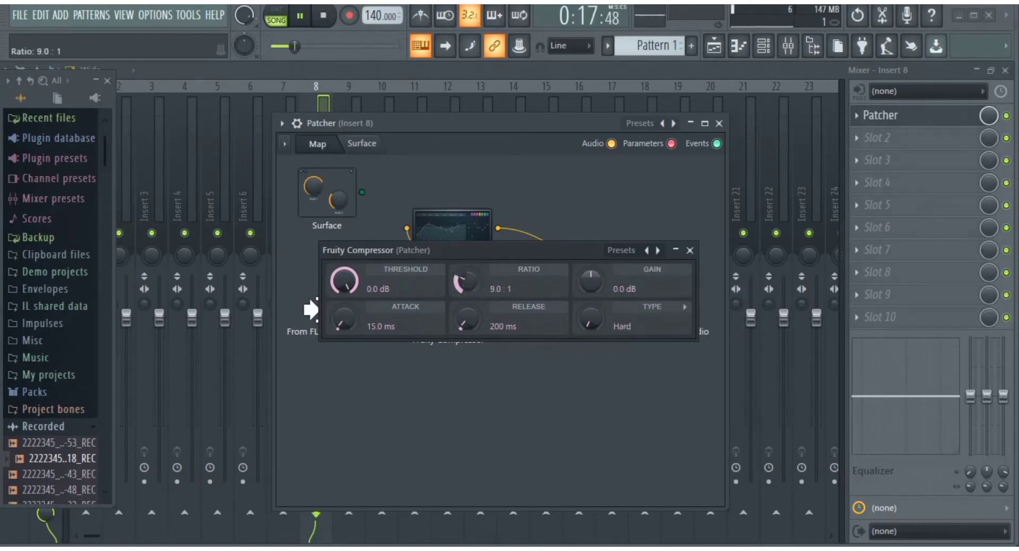
right_click(470, 290)
click(466, 282)
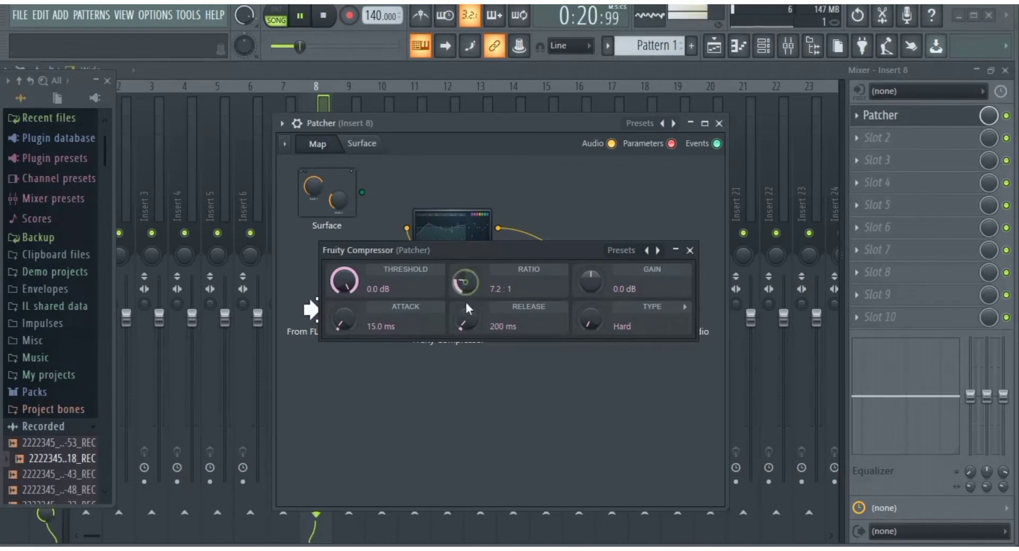
right_click(466, 282)
click(486, 289)
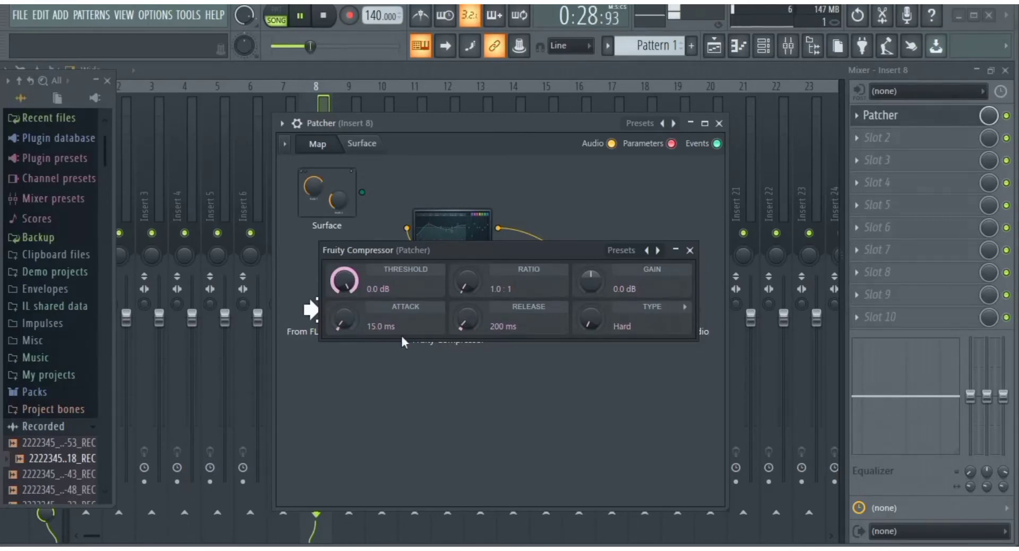
Set the Fruity Compressor's attack to 5.6 ms and its release to 20 ms.
mouse_move(466, 323)
mouse_down()
mouse_move(463, 307)
mouse_move(463, 319)
mouse_up()
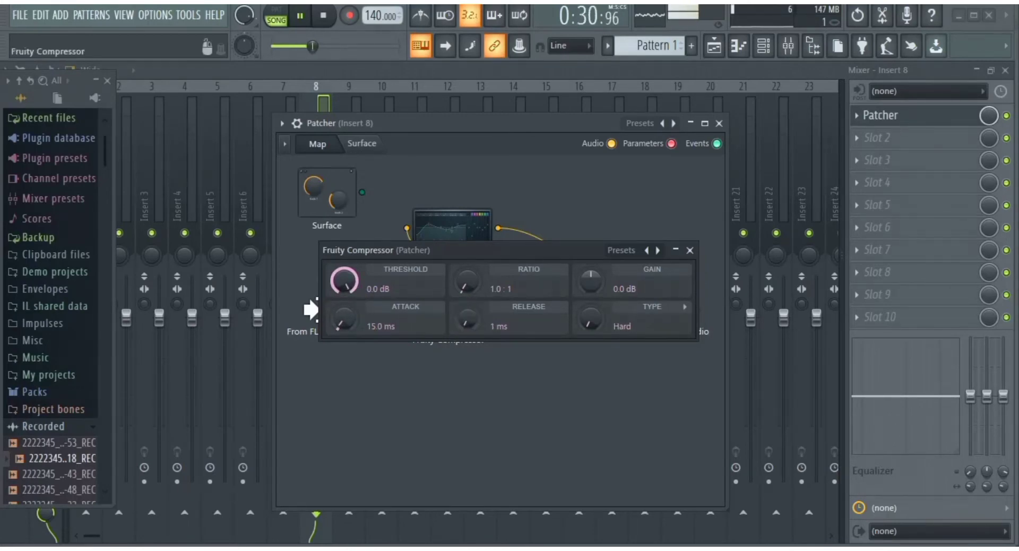
mouse_move(344, 319)
mouse_down()
mouse_move(344, 350)
mouse_move(344, 315)
mouse_move(344, 329)
mouse_up()
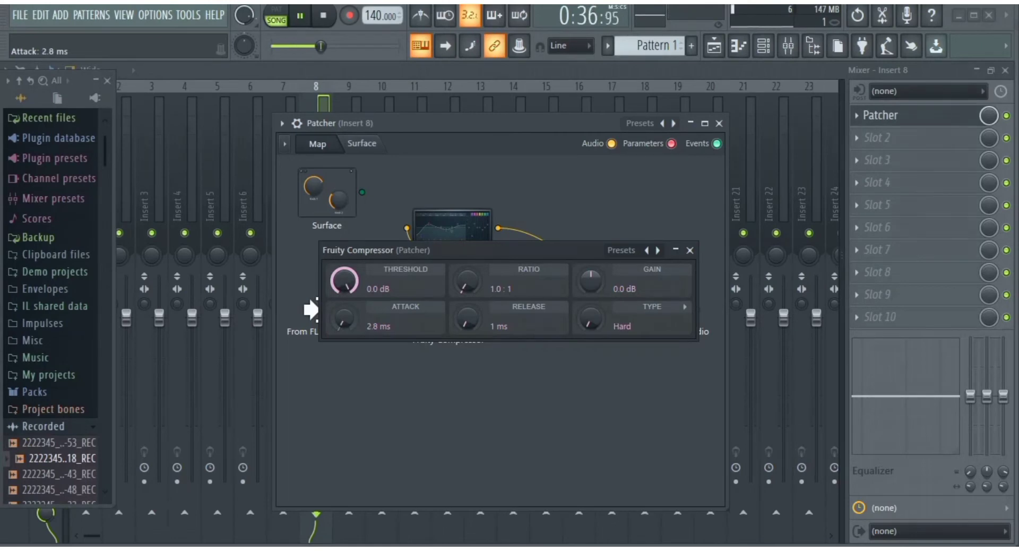
drag(349, 325, 348, 322)
drag(467, 318, 467, 308)
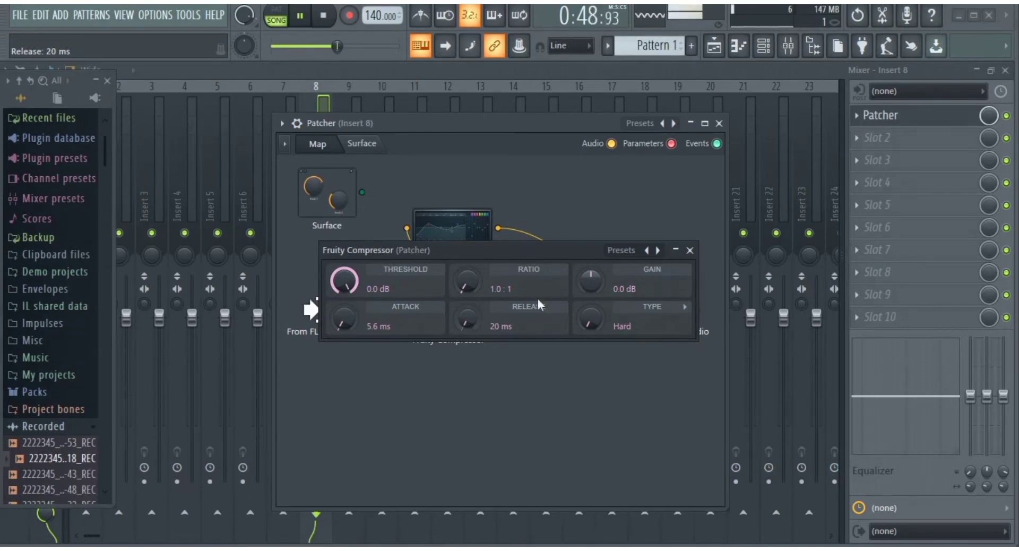
Set the Fruity Compressor's ratio to 5.0:1 and its threshold to -10.0 dB.
drag(475, 287, 475, 269)
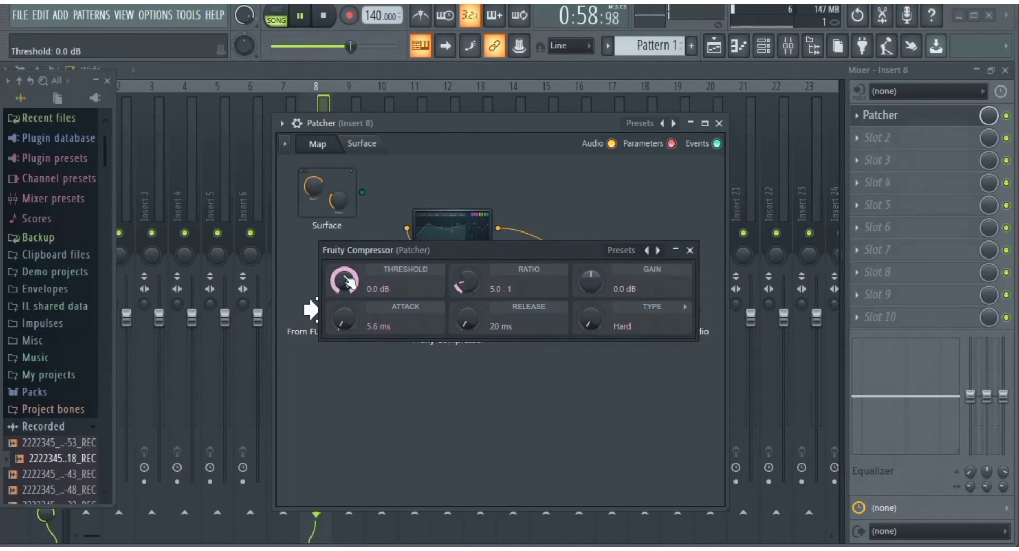
drag(347, 281, 347, 294)
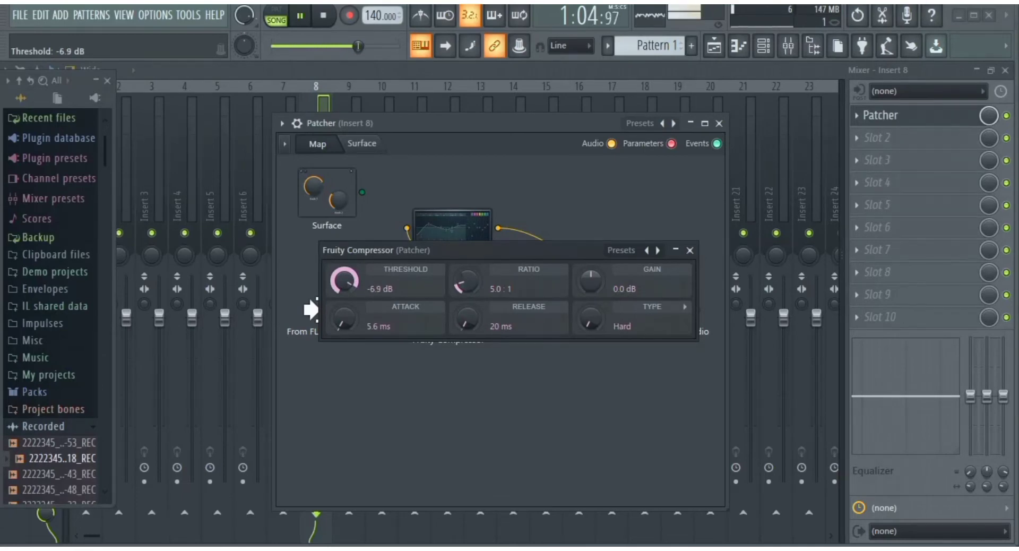
mouse_move(350, 281)
mouse_down()
mouse_move(350, 289)
mouse_move(349, 276)
mouse_up()
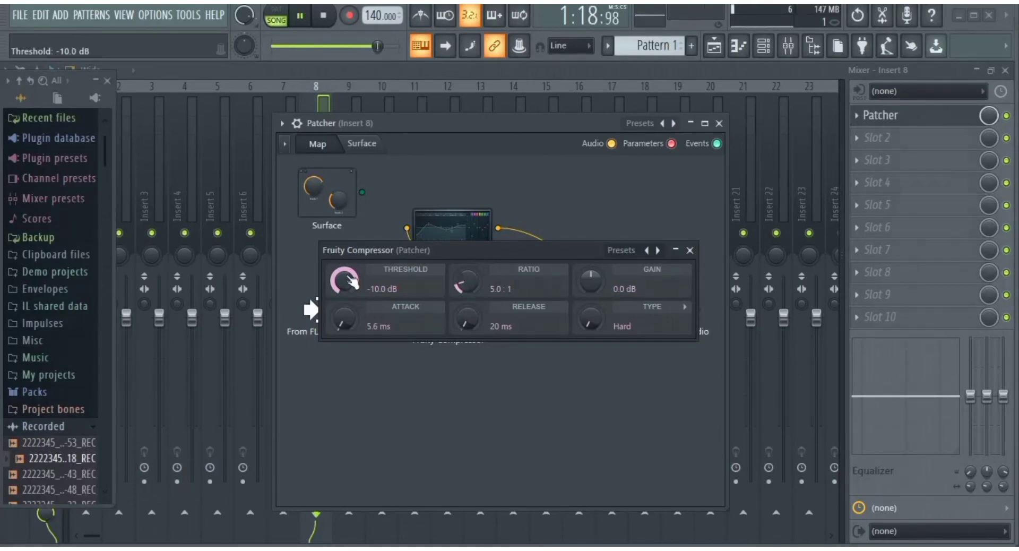
Look through the Fruity Compressor's External presets without loading one, close its editor and stop playback.
click(621, 251)
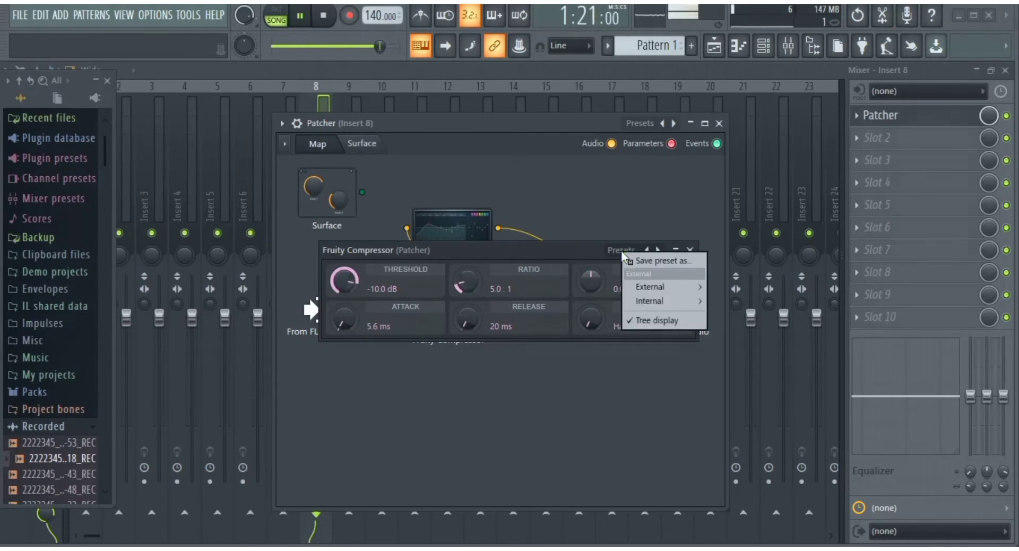
mouse_move(637, 289)
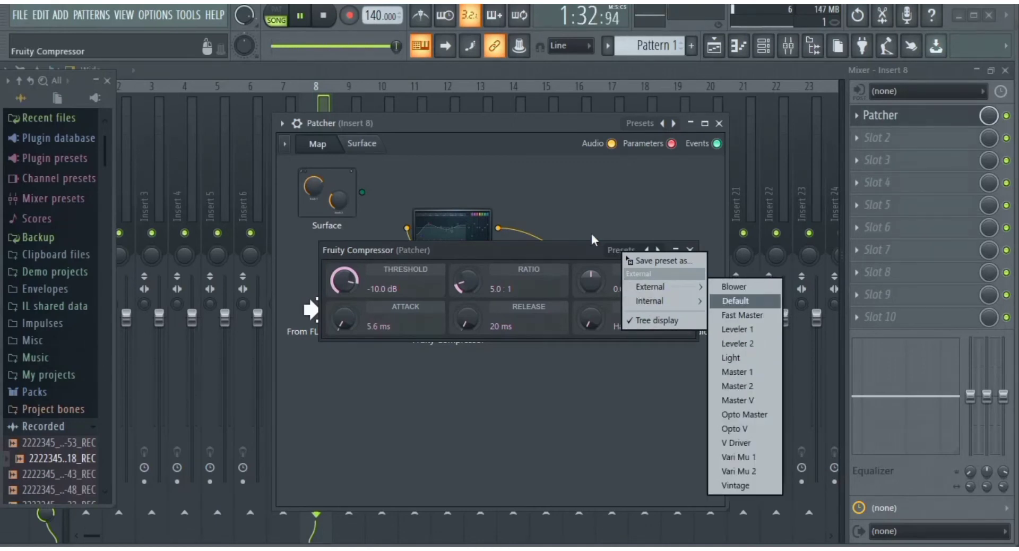
click(588, 251)
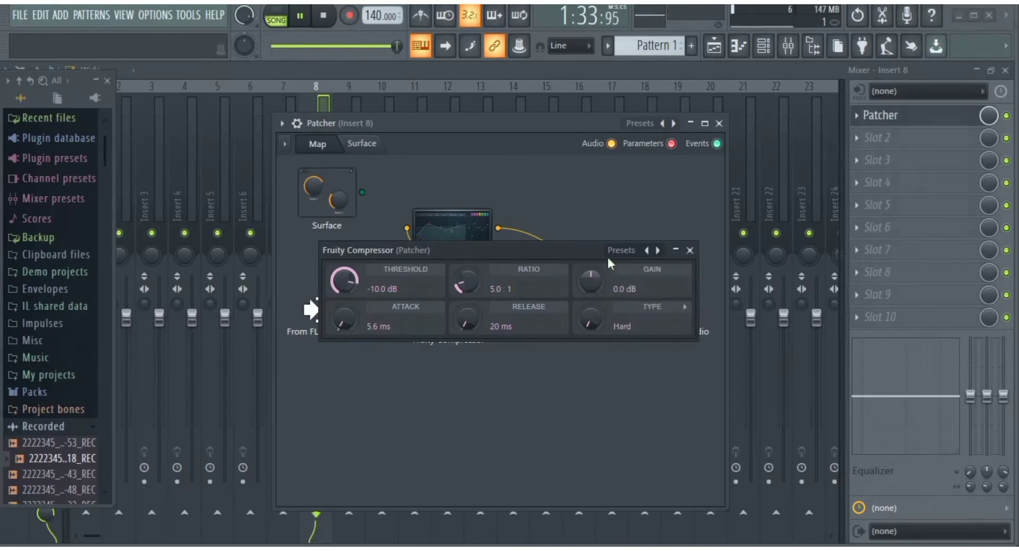
click(689, 250)
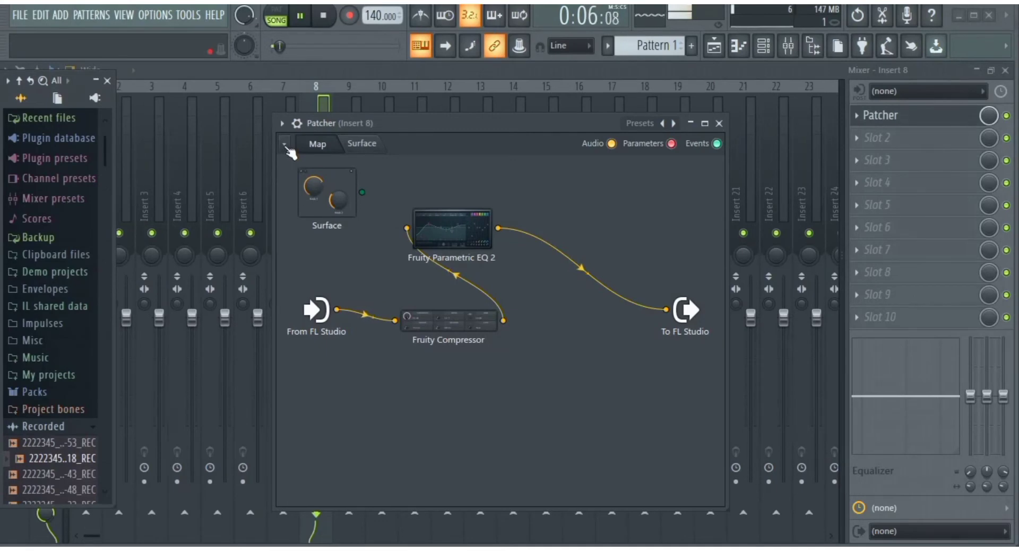
key(space)
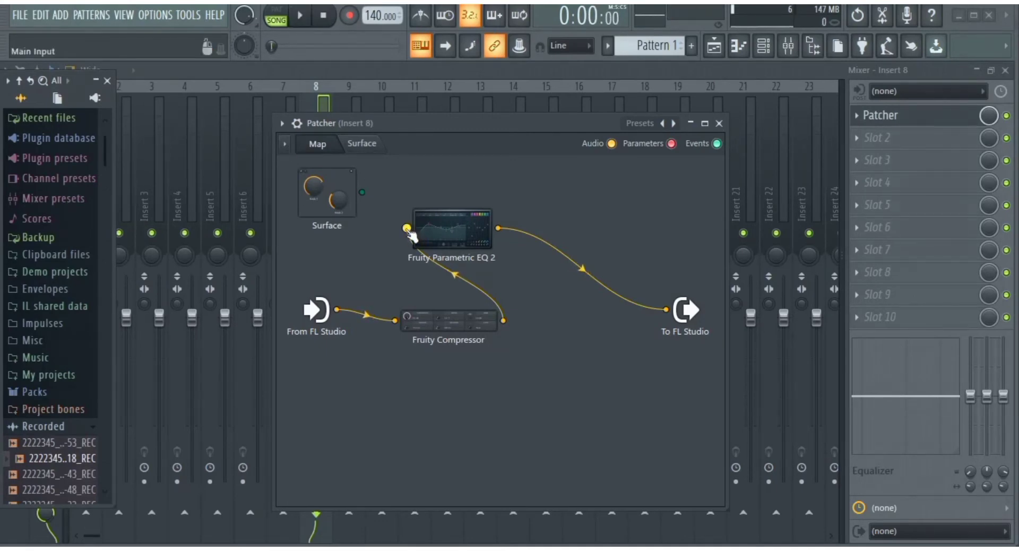
Reroute the Patcher audio from the input through Fruity Parametric EQ 2 into Fruity Compressor and out, and audition the new order.
mouse_move(407, 230)
mouse_down()
mouse_move(535, 268)
mouse_move(581, 268)
mouse_move(664, 332)
mouse_move(666, 308)
mouse_move(601, 296)
mouse_move(467, 310)
mouse_move(409, 300)
mouse_move(394, 320)
mouse_move(374, 289)
mouse_move(407, 228)
mouse_up()
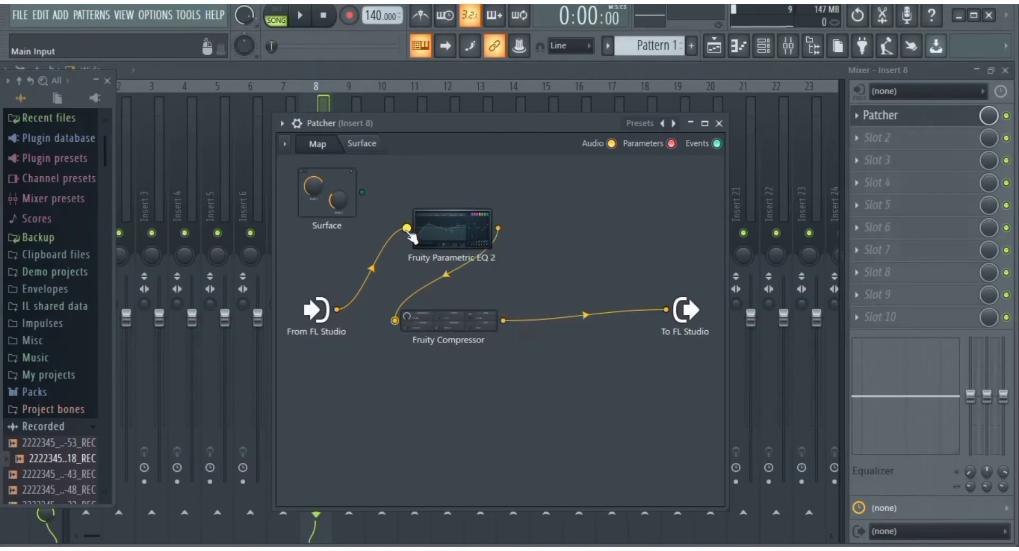
key(space)
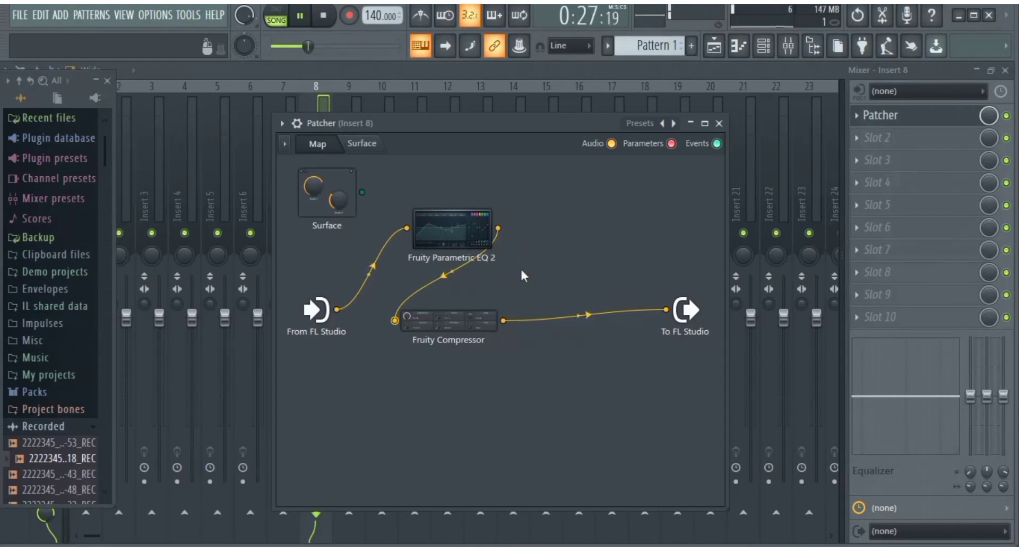
key(space)
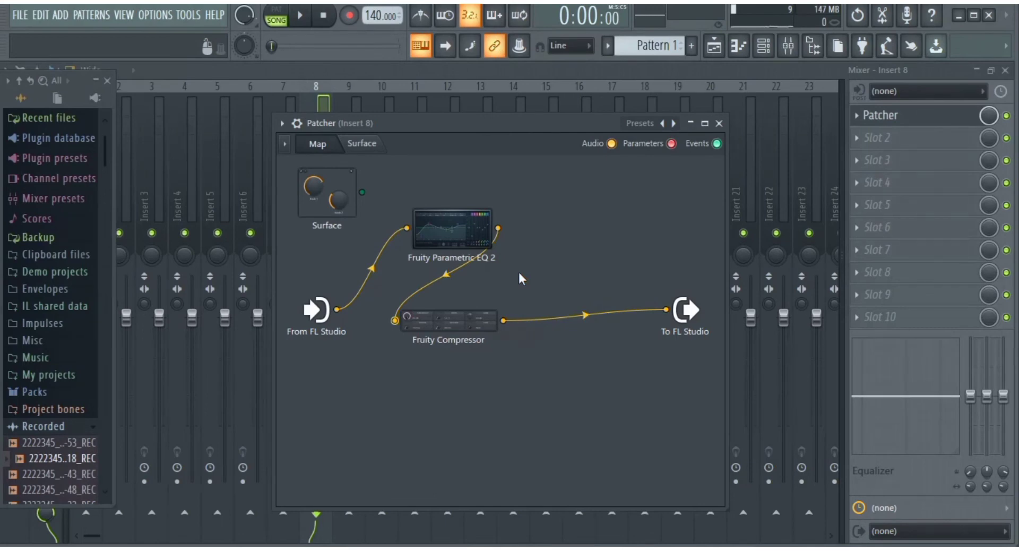
Add Fruity Flangus to the Patcher map, moving it beside Fruity Parametric EQ 2 and clear of Fruity Compressor.
click(285, 144)
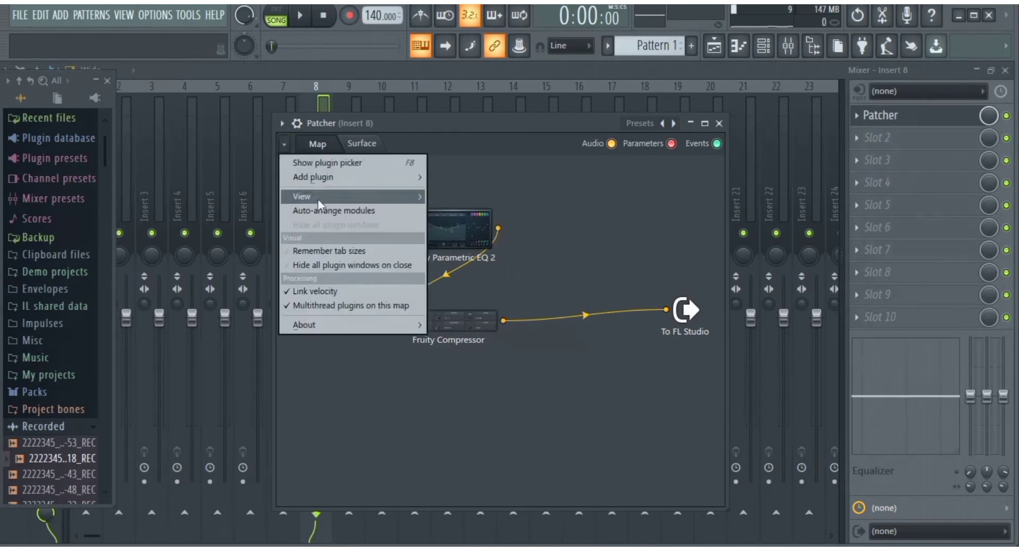
mouse_move(317, 175)
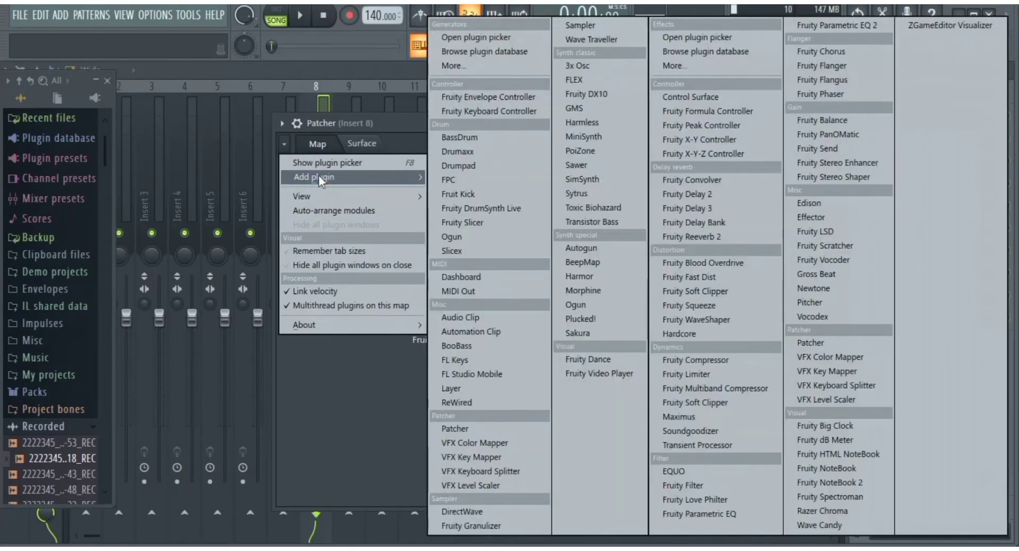
click(846, 81)
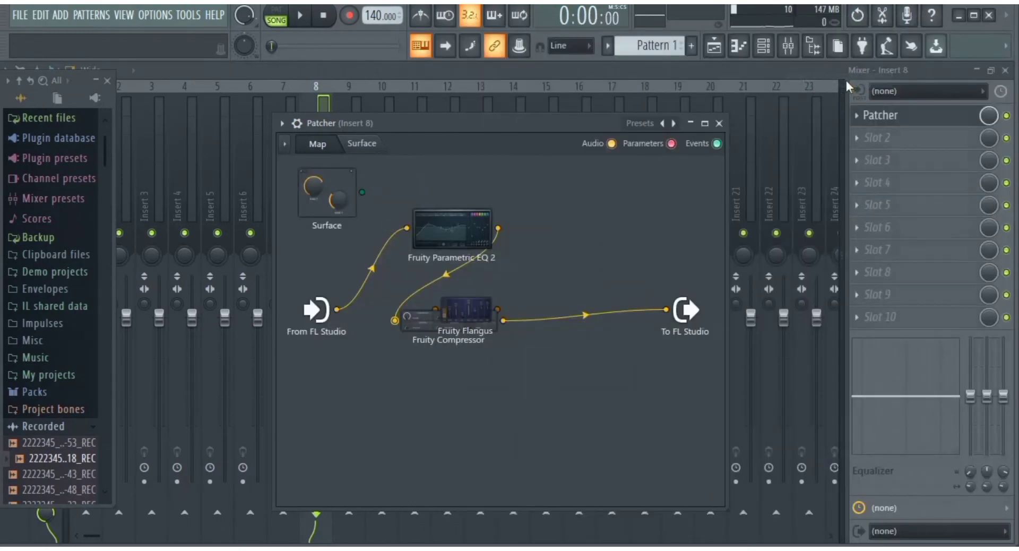
drag(467, 324, 440, 352)
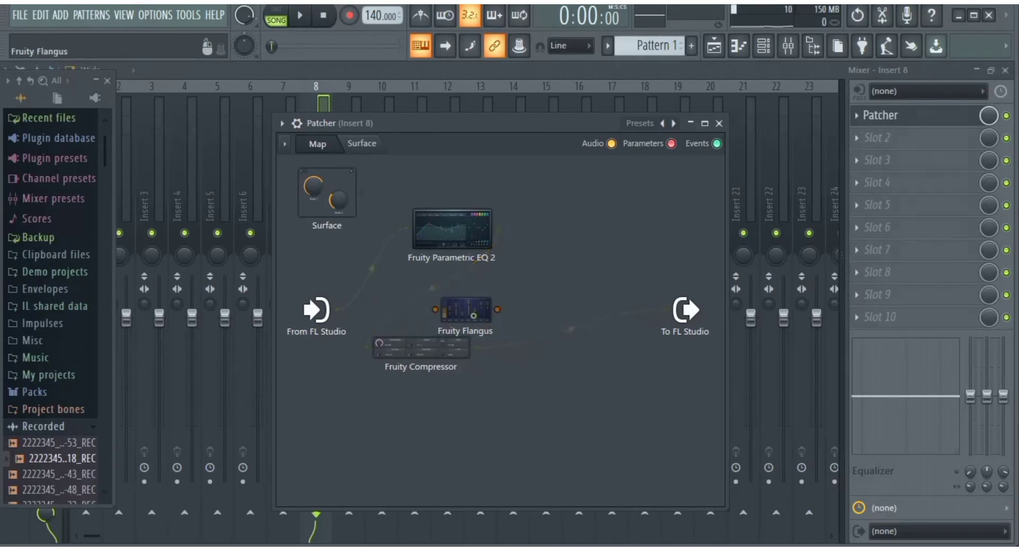
drag(473, 315, 576, 266)
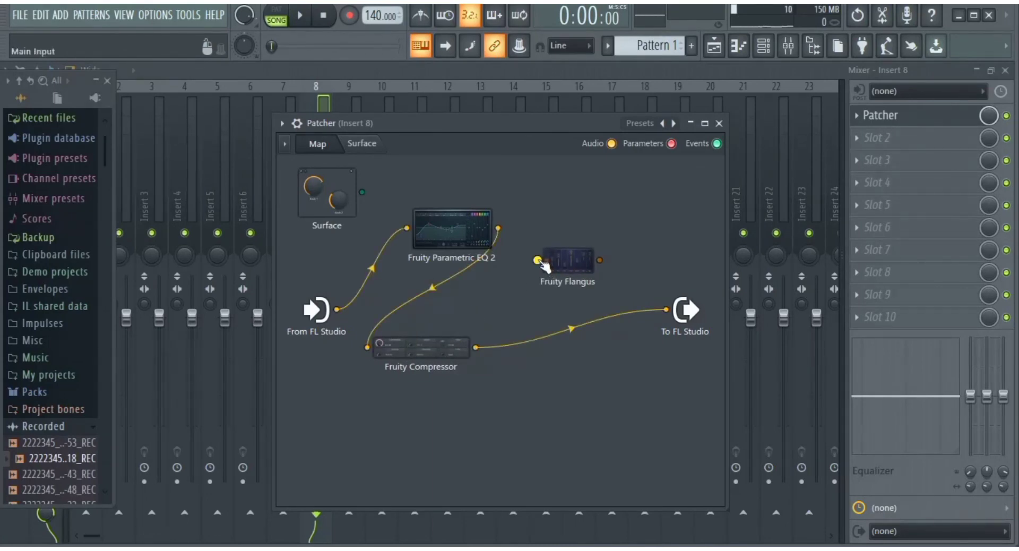
Try to connect Fruity Flangus's output to the From FL Studio node.
drag(538, 260, 421, 505)
drag(600, 260, 300, 347)
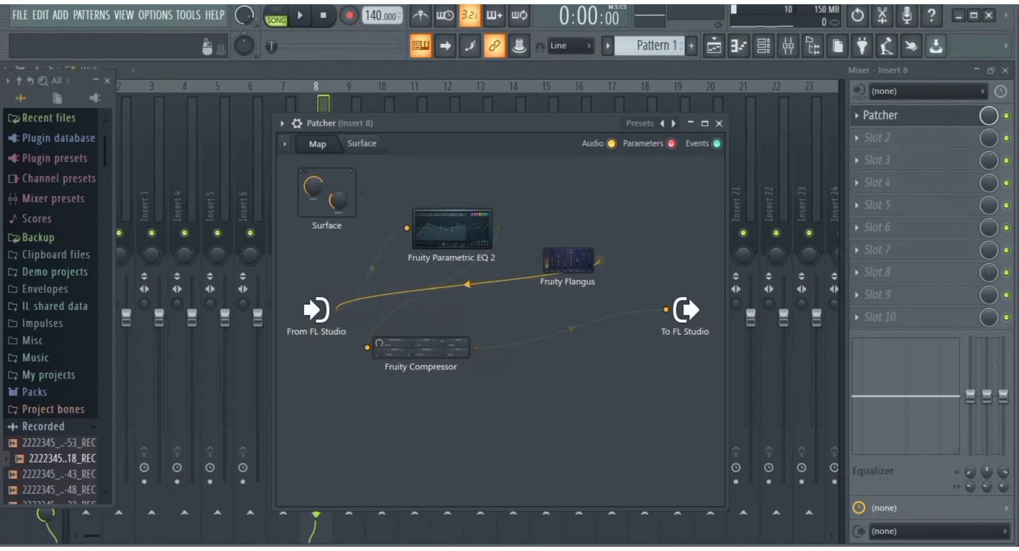
mouse_move(338, 307)
mouse_down()
mouse_move(467, 504)
mouse_move(323, 310)
mouse_up()
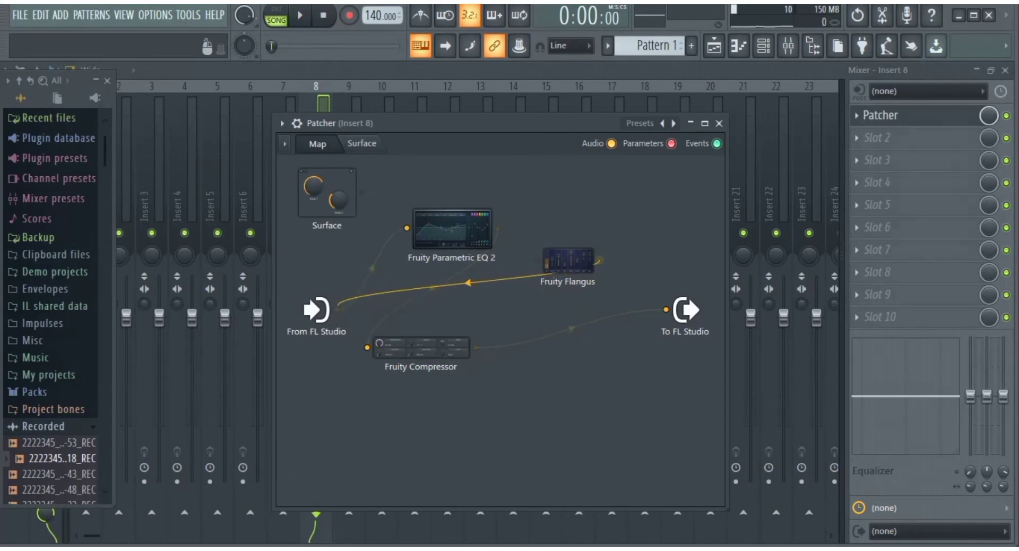
click(338, 309)
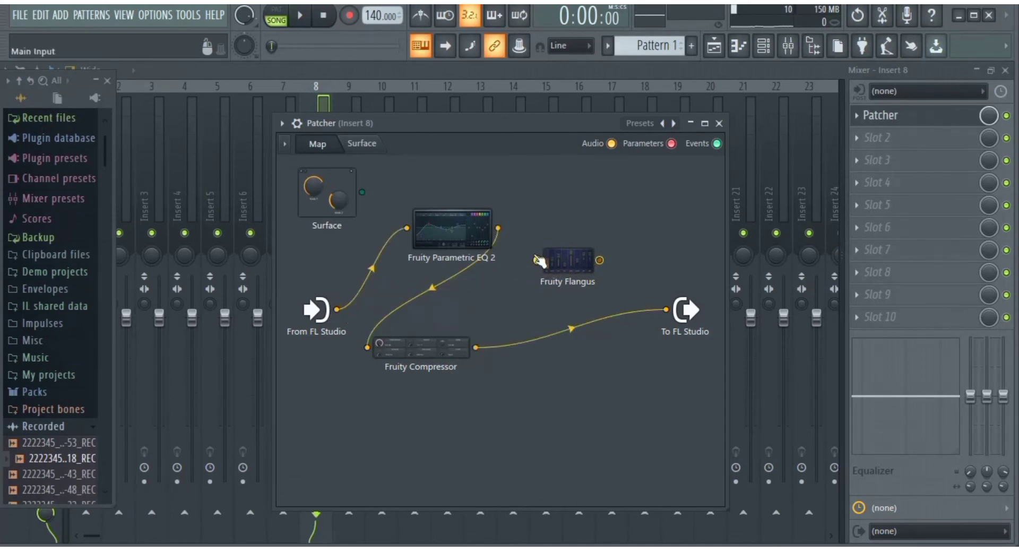
Connect Fruity Parametric EQ 2's output to Fruity Flangus and Fruity Flangus's output to To FL Studio, with playback started.
drag(538, 260, 498, 228)
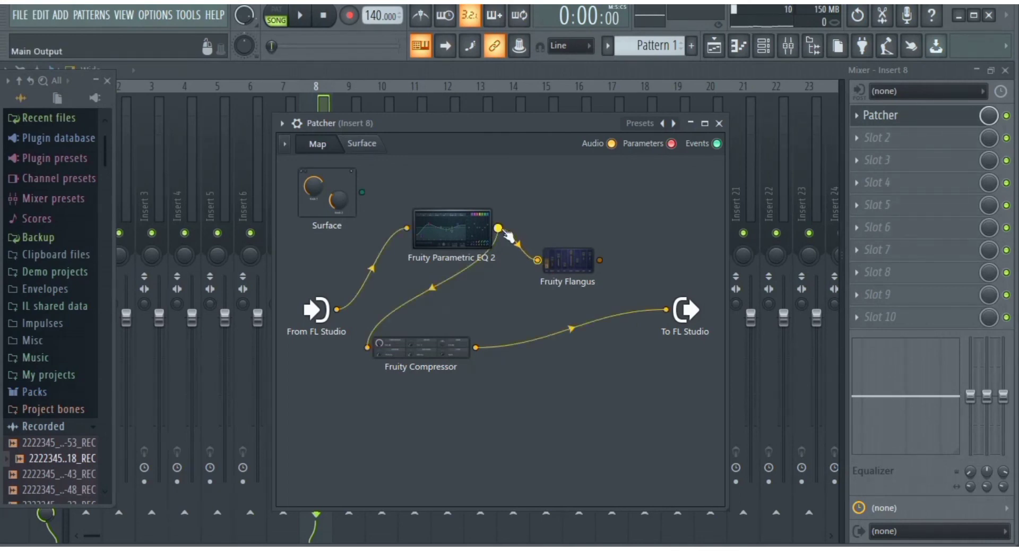
key(space)
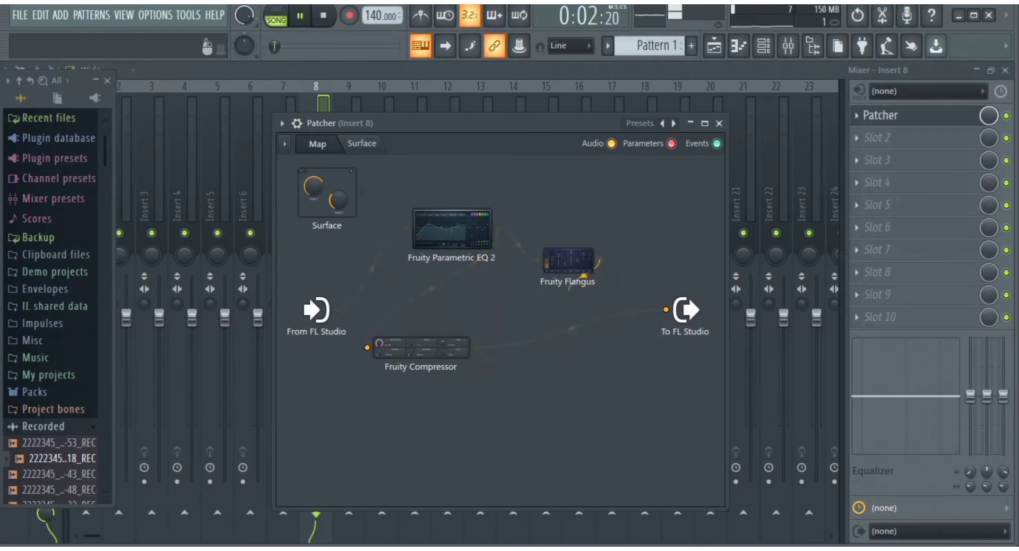
drag(599, 260, 667, 311)
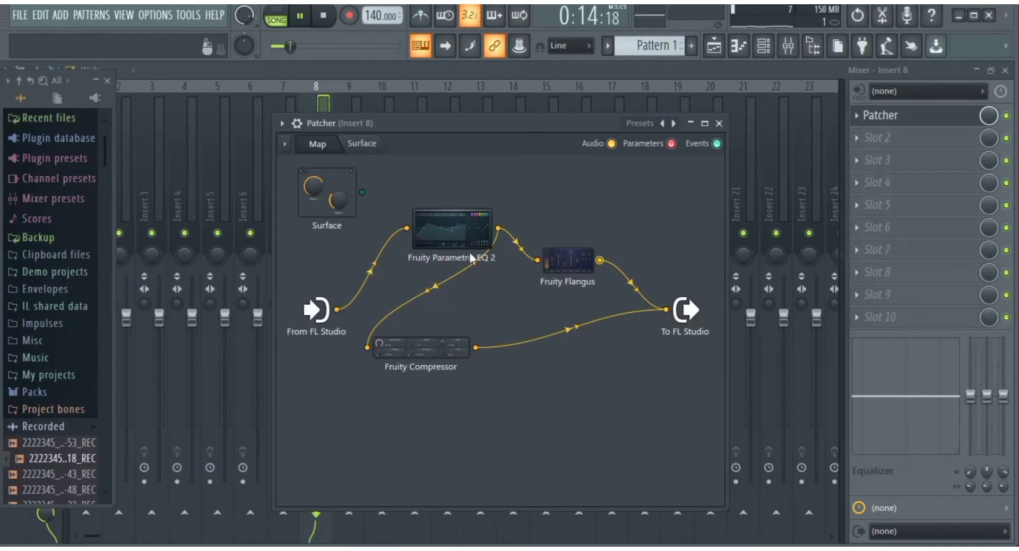
Add Fruity Reeverb 2 below Fruity Compressor and wire it from From FL Studio into Fruity Parametric EQ 2's input.
click(289, 145)
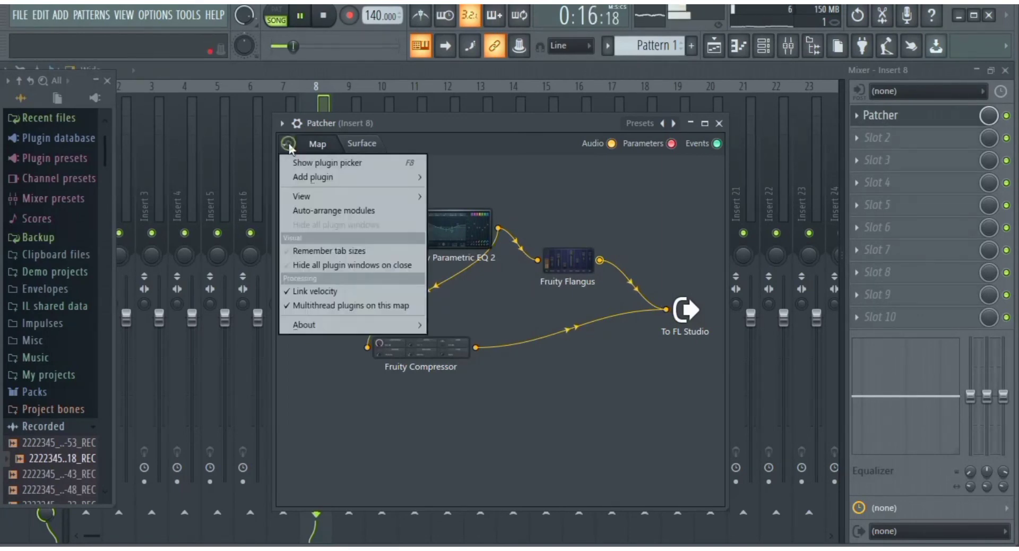
mouse_move(324, 176)
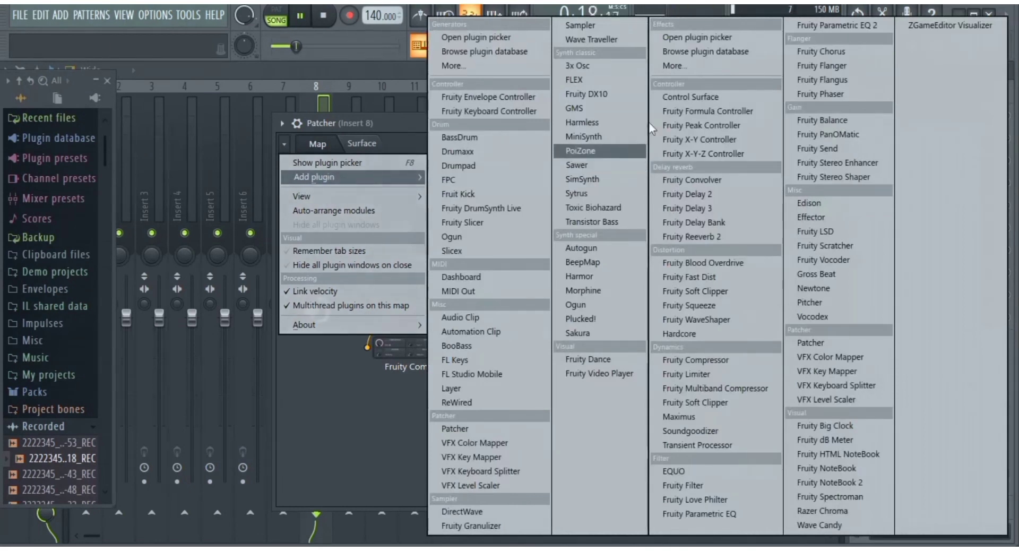
click(707, 236)
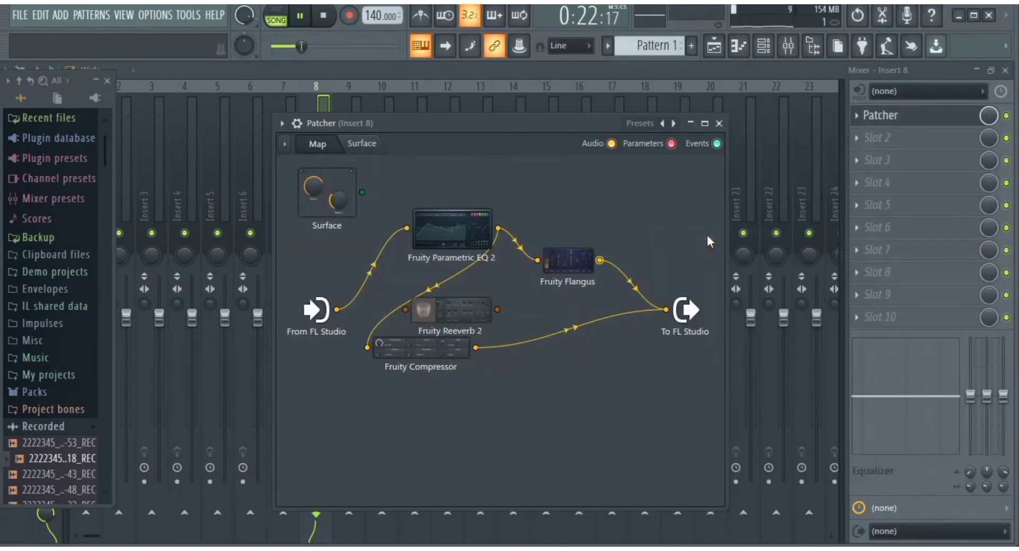
drag(451, 310, 336, 309)
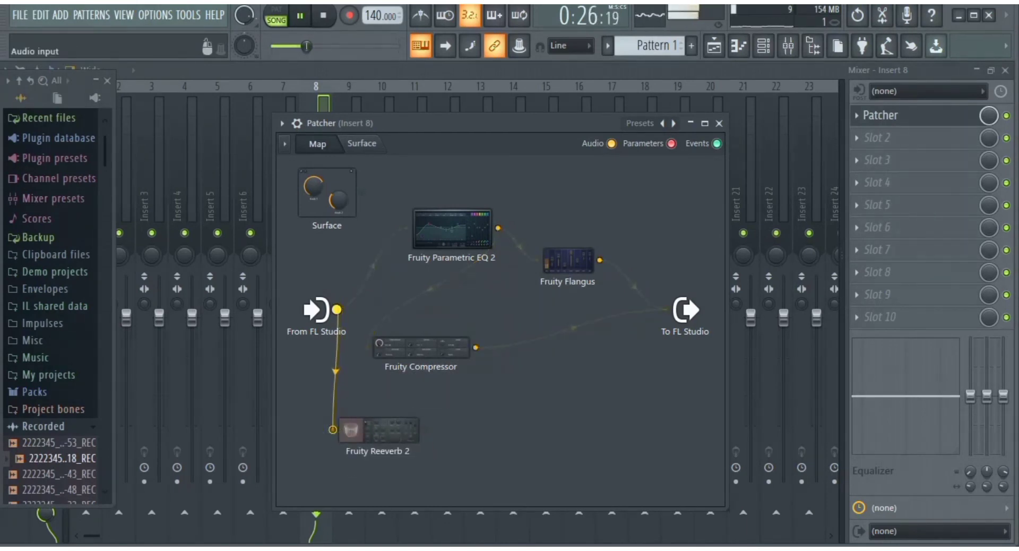
drag(426, 430, 407, 227)
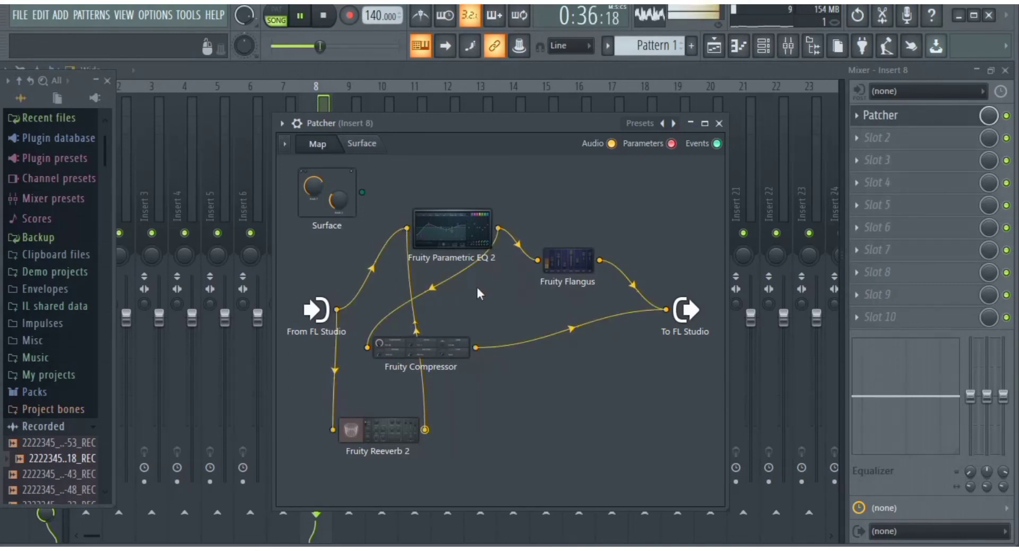
Audition the chain from the start, stop playback, and set the level of the Fruity Flangus to To FL Studio connection to 154%.
key(space)
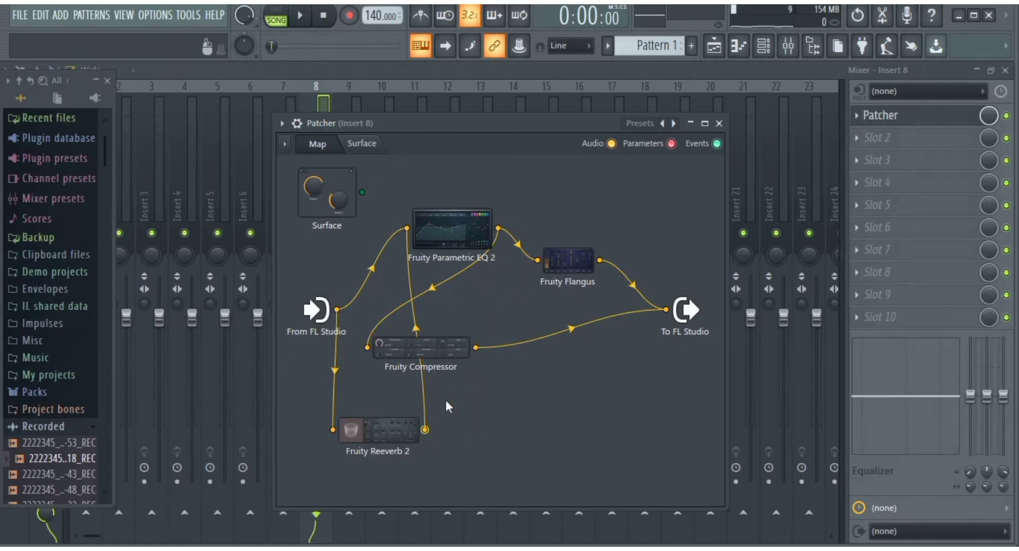
key(space)
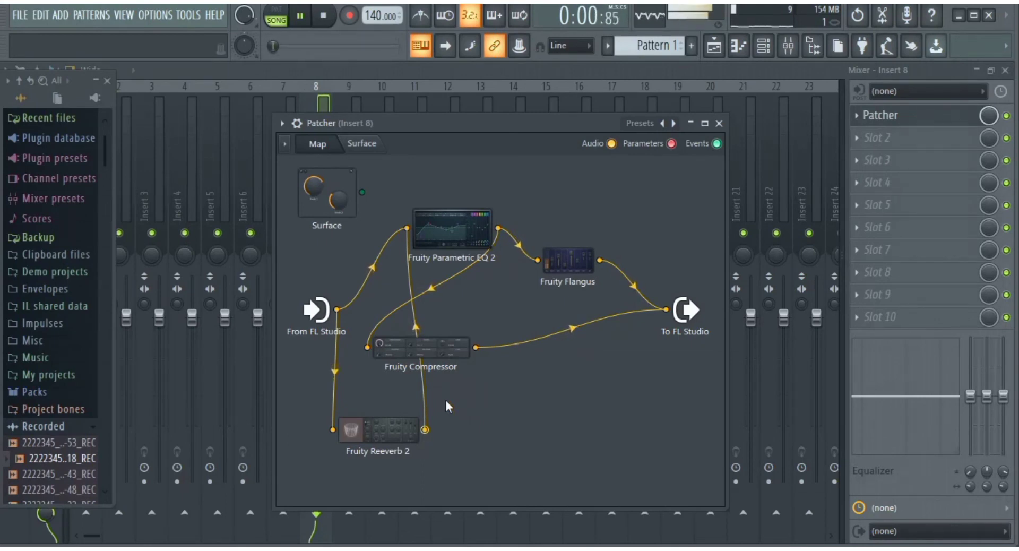
key(space)
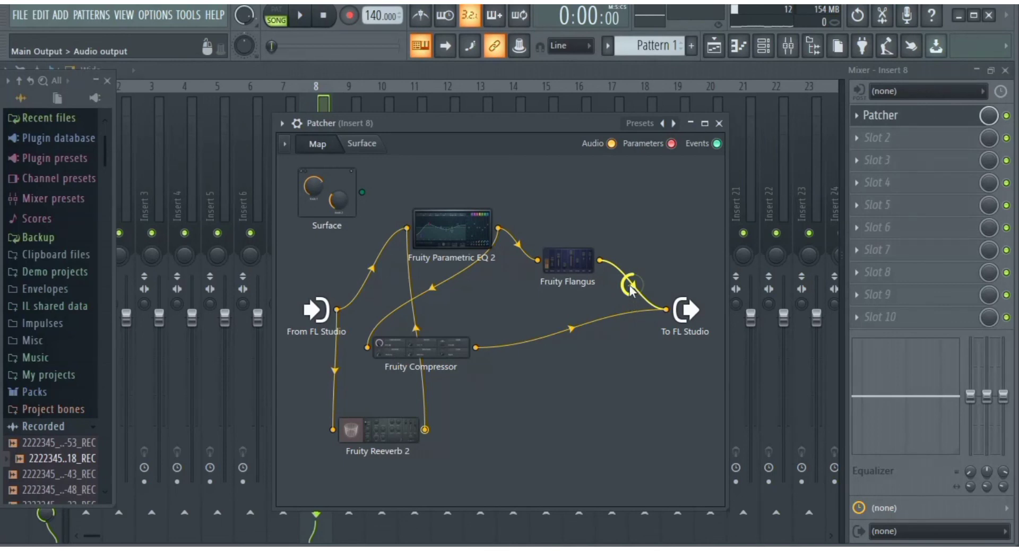
scroll(630, 284, up, 2)
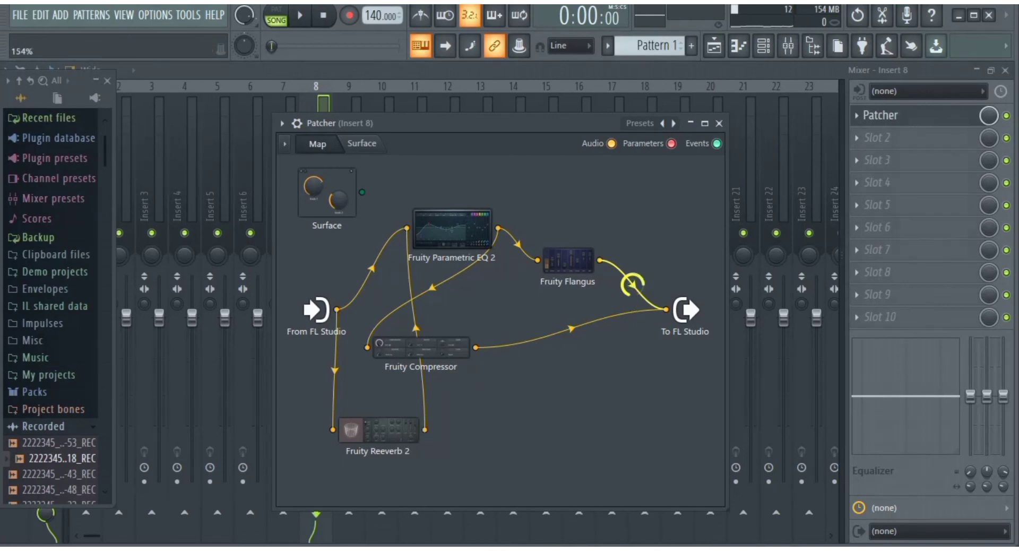